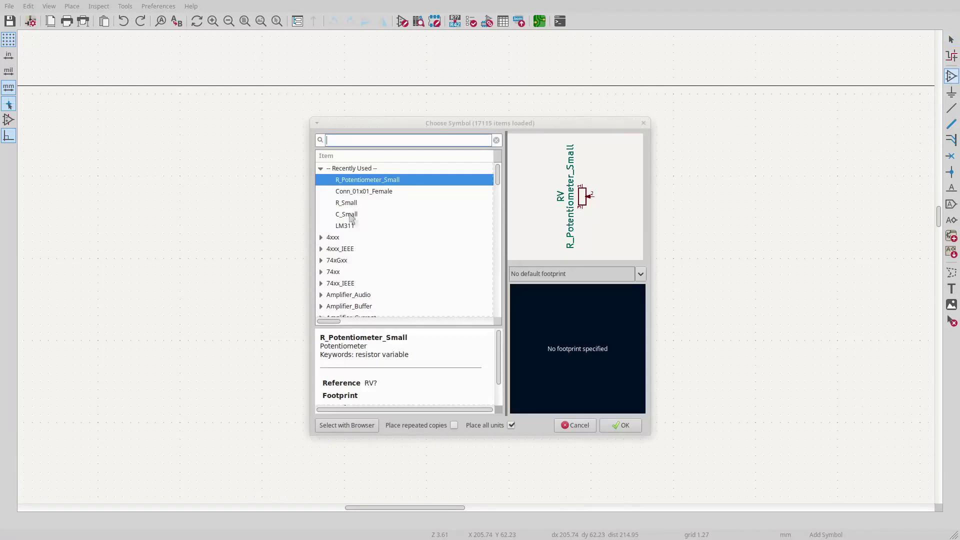
# Place an LM311 comparator symbol near the upper middle of the schematic sheet.
pyautogui.click(347, 225)
pyautogui.click(613, 426)
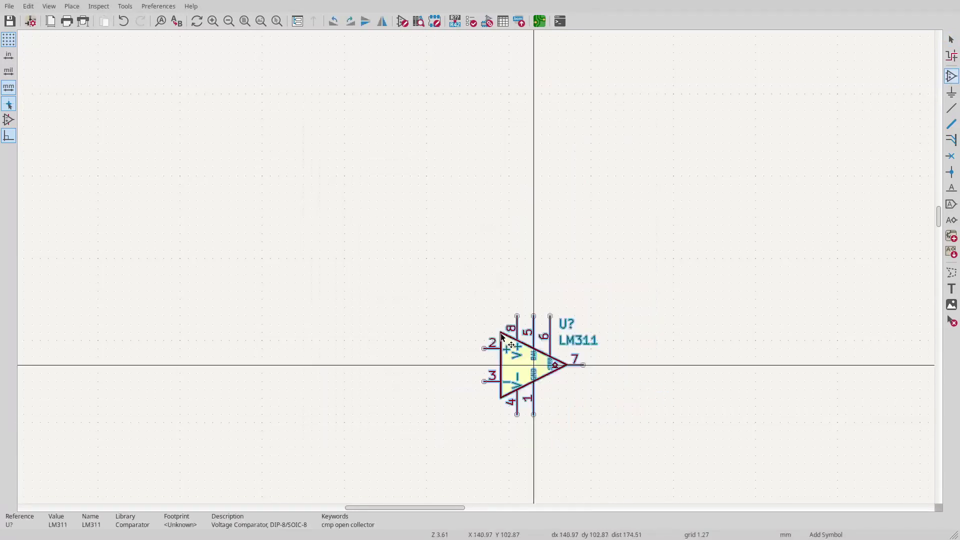
pyautogui.click(482, 270)
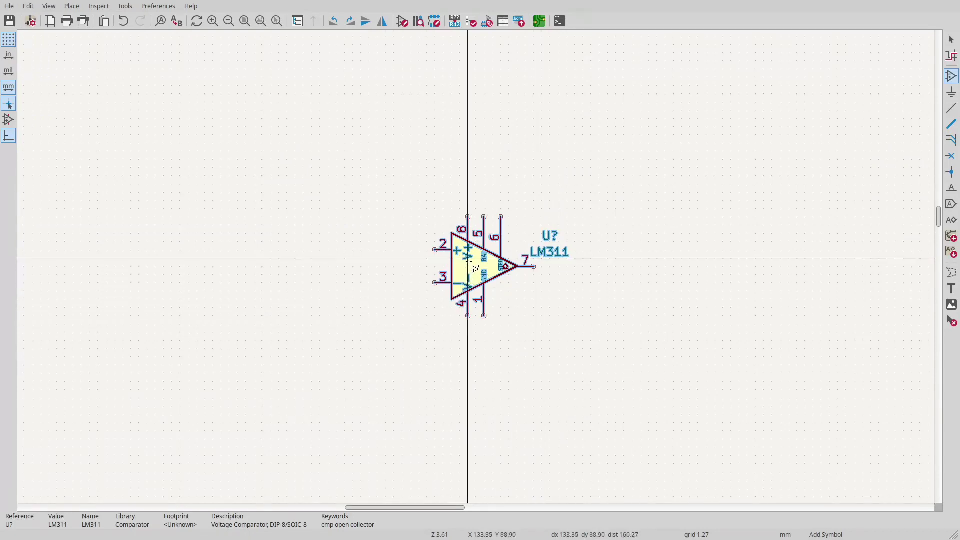
# Place a +12V power symbol above the LM311 and wire it straight down to V+ pin 8.
pyautogui.scroll(-1, 477, 271)
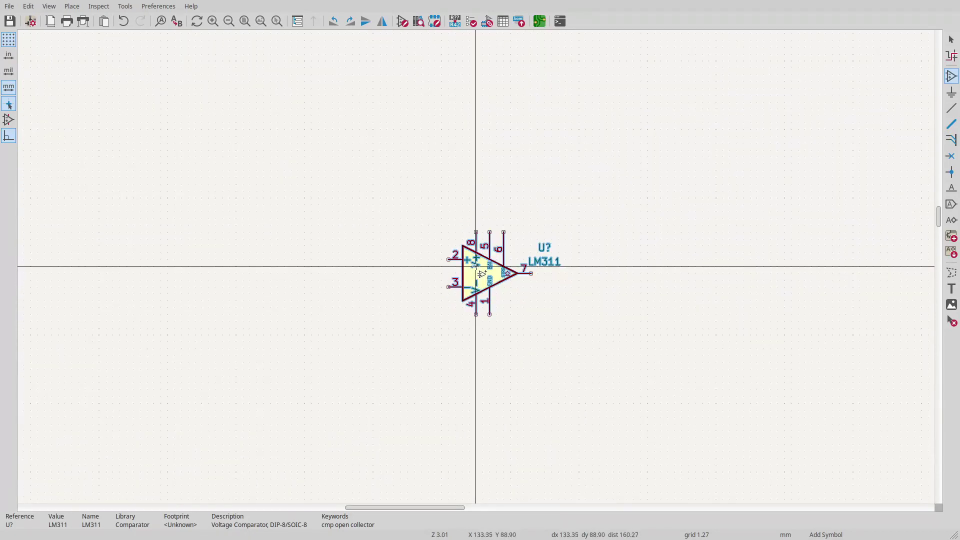
pyautogui.scroll(-4, 479, 273)
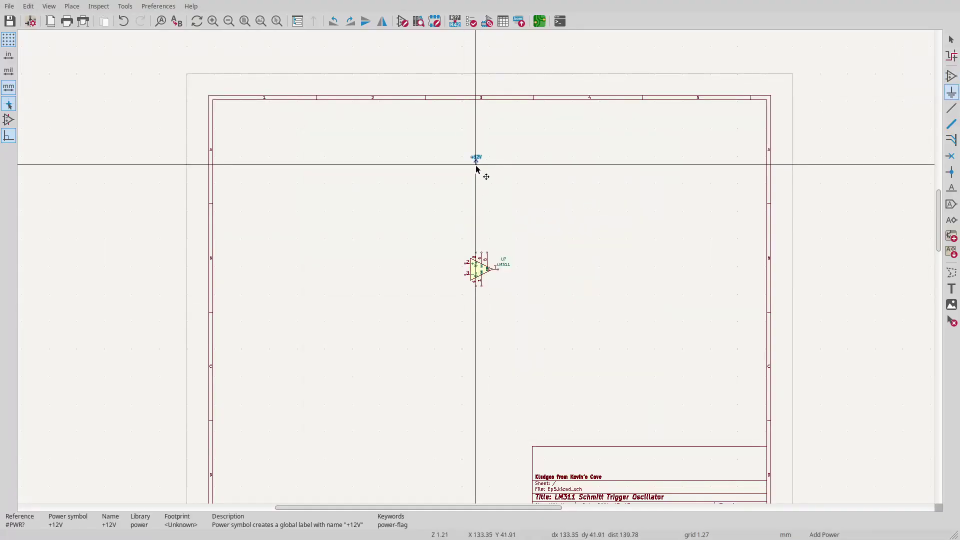
pyautogui.click(475, 169)
pyautogui.scroll(3, 500, 279)
pyautogui.press('w')
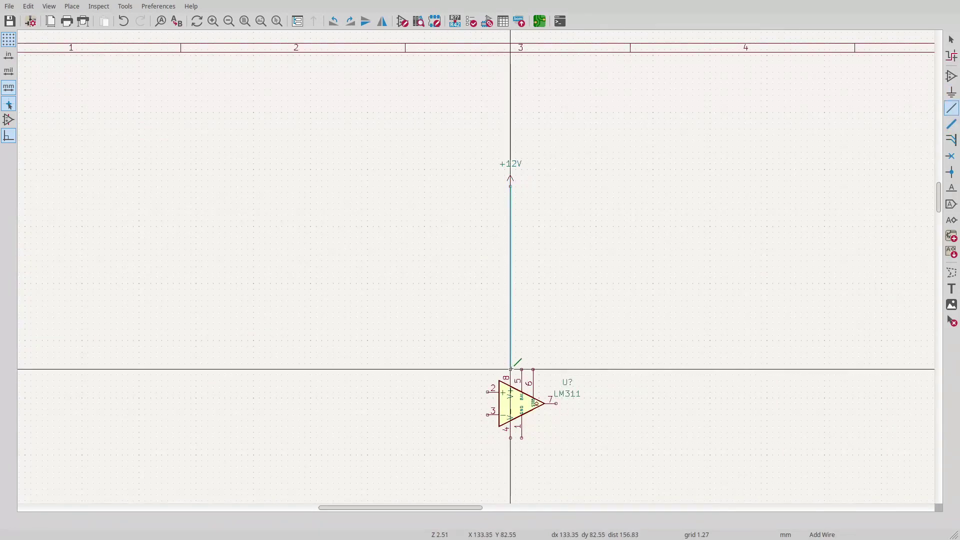
pyautogui.click(510, 368)
# Add a C_Small capacitor just right of the +12V line and set its value to 100n.
pyautogui.press('a')
pyautogui.press('Down')
pyautogui.press('Down')
pyautogui.press('Down')
pyautogui.press('Down')
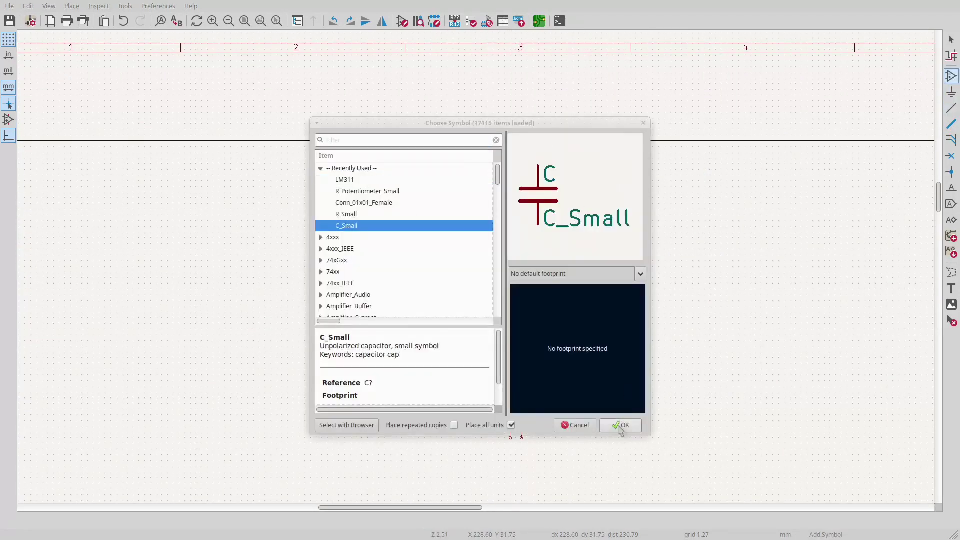
pyautogui.click(619, 424)
pyautogui.doubleClick(531, 209)
pyautogui.write('1')
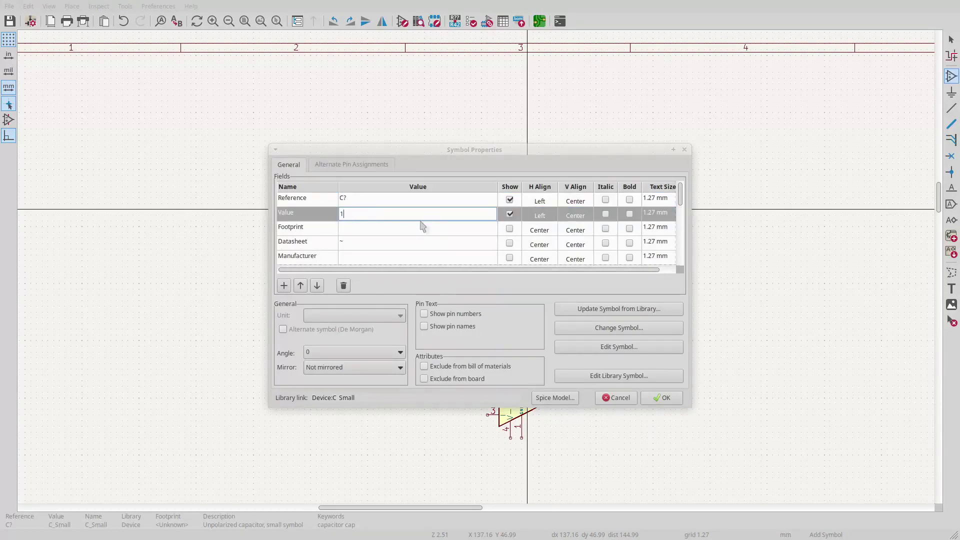
pyautogui.write('00n')
pyautogui.press('Return')
pyautogui.press('Return')
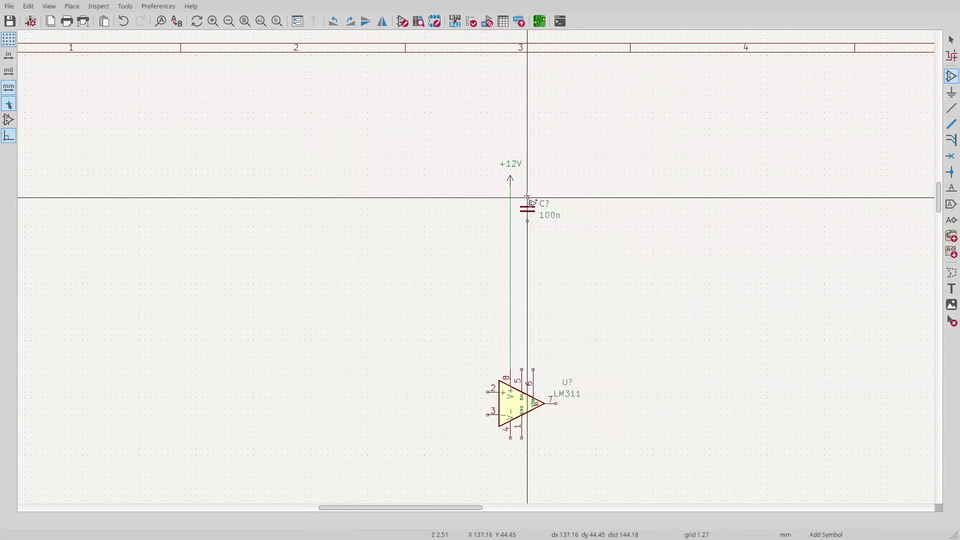
# Wire the capacitor's upper pin to the +12V line just below the power symbol.
pyautogui.click(527, 198)
pyautogui.press('w')
pyautogui.click(510, 186)
pyautogui.press('Escape')
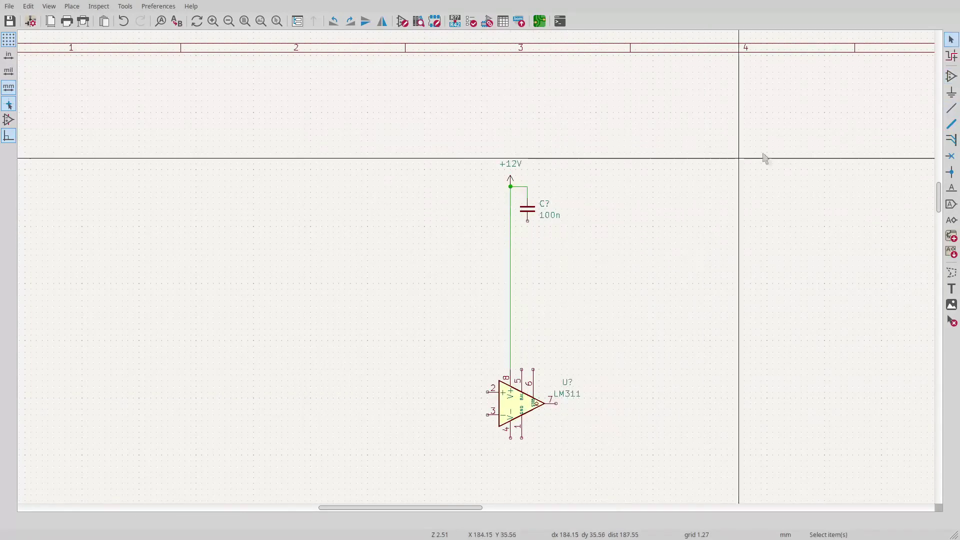
# Place an Earth symbol below the 100n capacitor and wire it to the capacitor's lower pin.
pyautogui.press('p')
pyautogui.click(620, 425)
pyautogui.click(527, 233)
pyautogui.press('w')
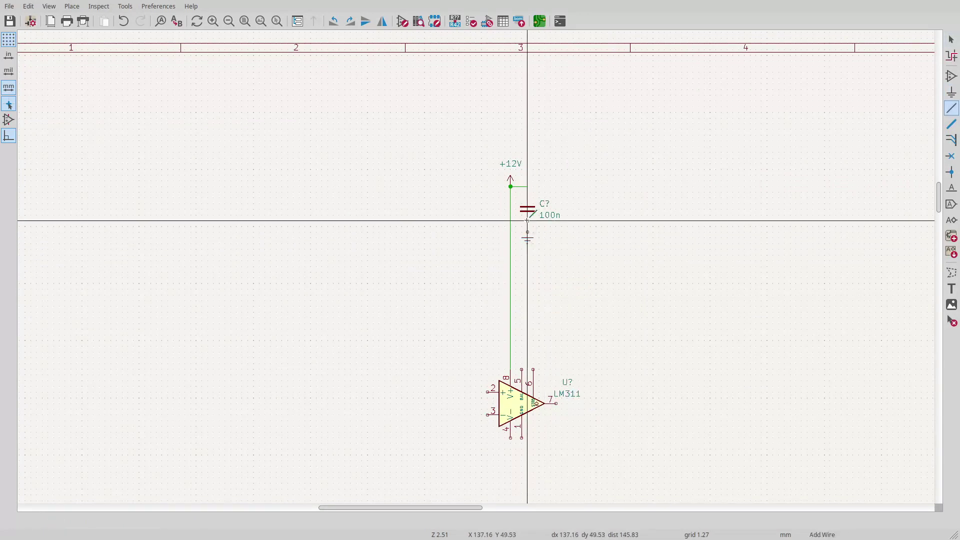
# Place a -12V power symbol well below the LM311, in line with V- pin 4.
pyautogui.scroll(-2, 677, 236)
pyautogui.write('p-12')
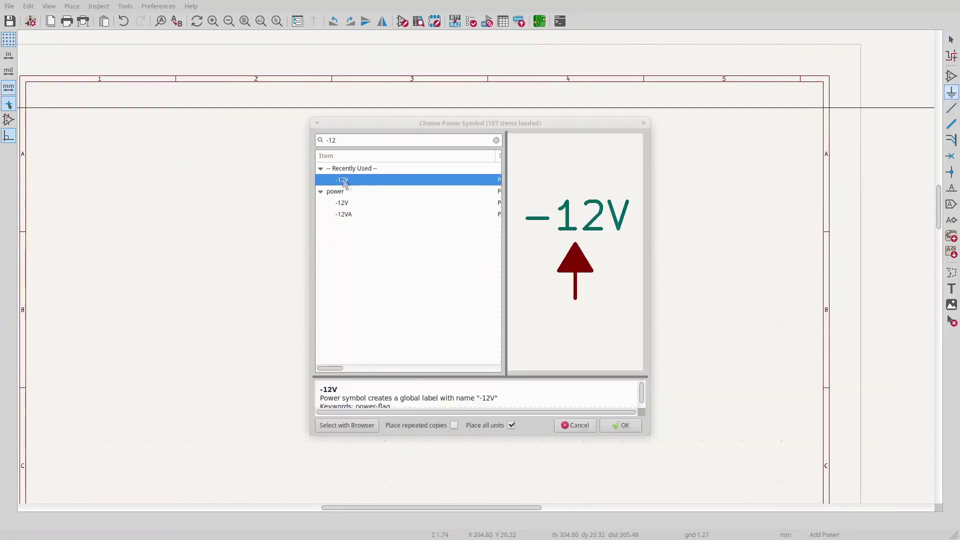
pyautogui.doubleClick(344, 181)
pyautogui.click(404, 471)
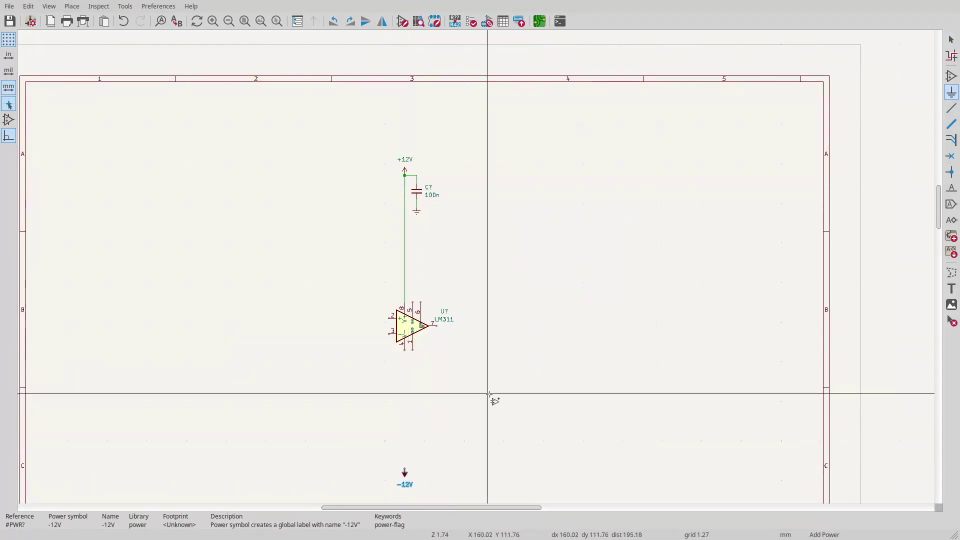
pyautogui.press('Escape')
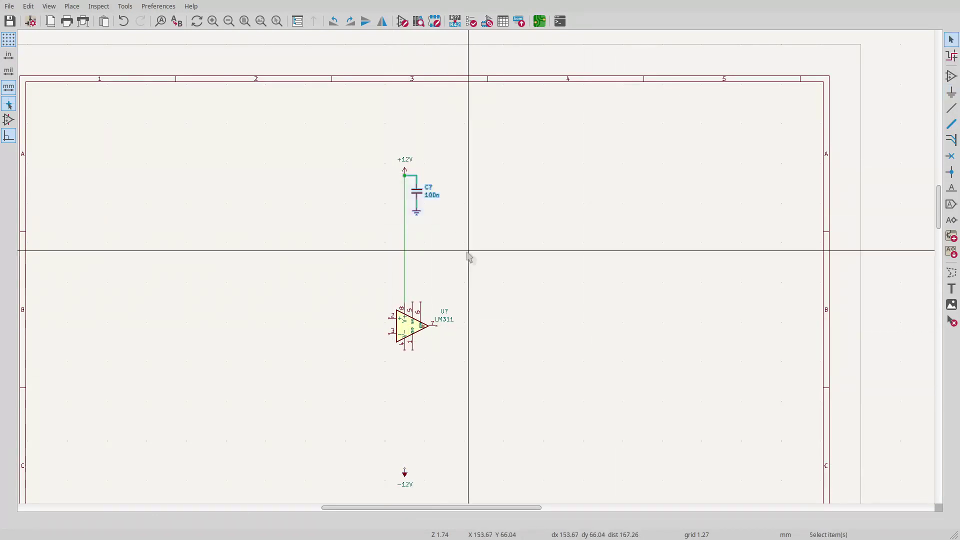
# Duplicate the grounded 100n capacitor beside the -12V symbol and wire the -12V supply up to LM311 pin 4.
pyautogui.hotkey('ctrl', 'd')
pyautogui.click(404, 437)
pyautogui.press('w')
pyautogui.click(405, 437)
pyautogui.click(404, 350)
pyautogui.press('Escape')
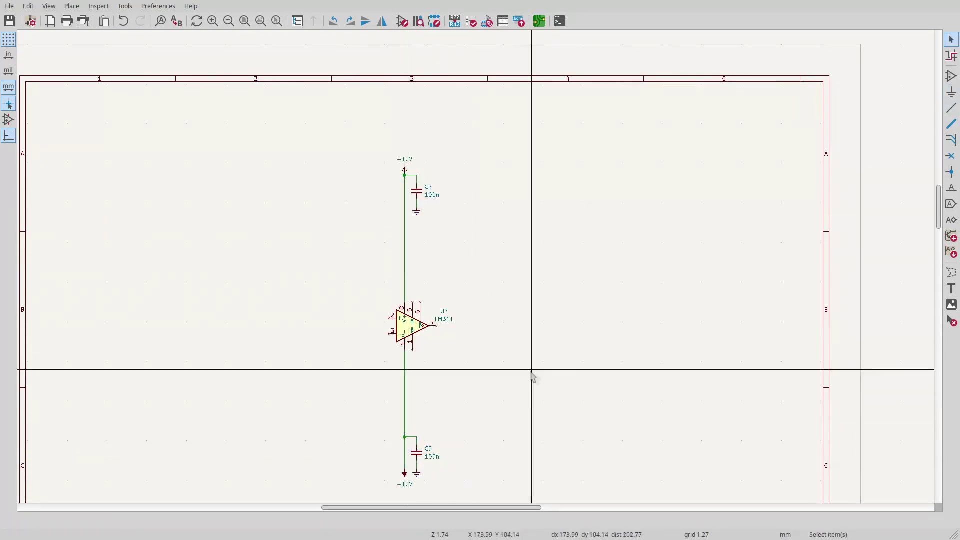
# Attach an Earth symbol directly to the LM311's GND pin 1.
pyautogui.scroll(3, 420, 325)
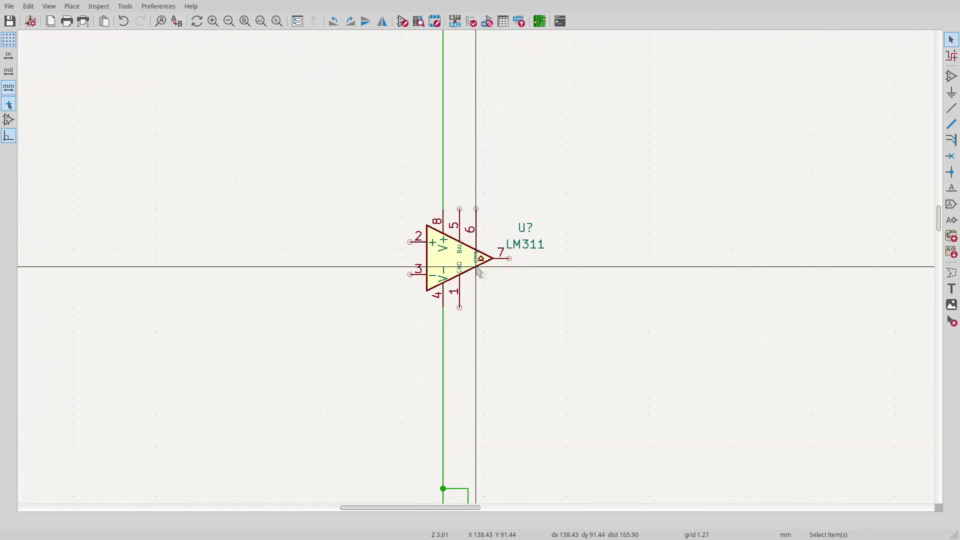
pyautogui.scroll(5, 479, 271)
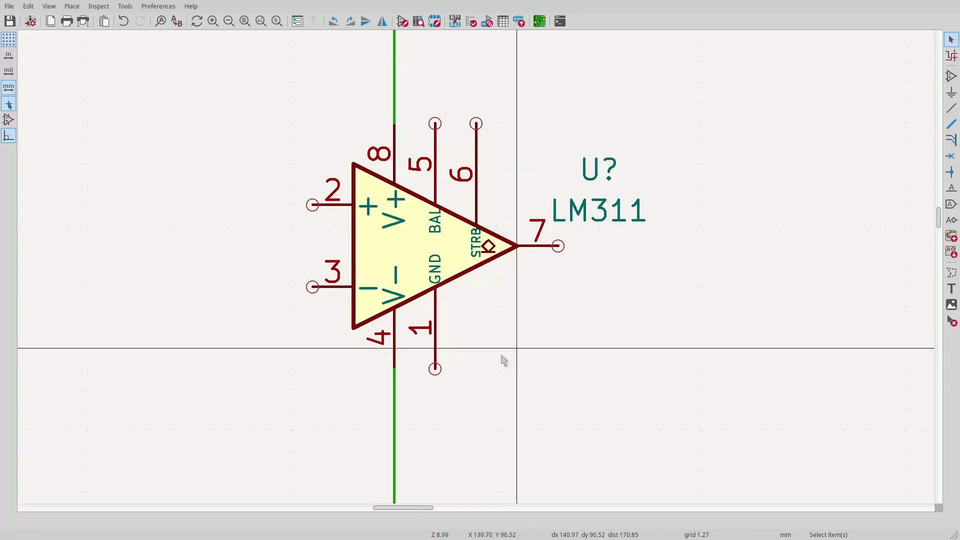
pyautogui.click(951, 92)
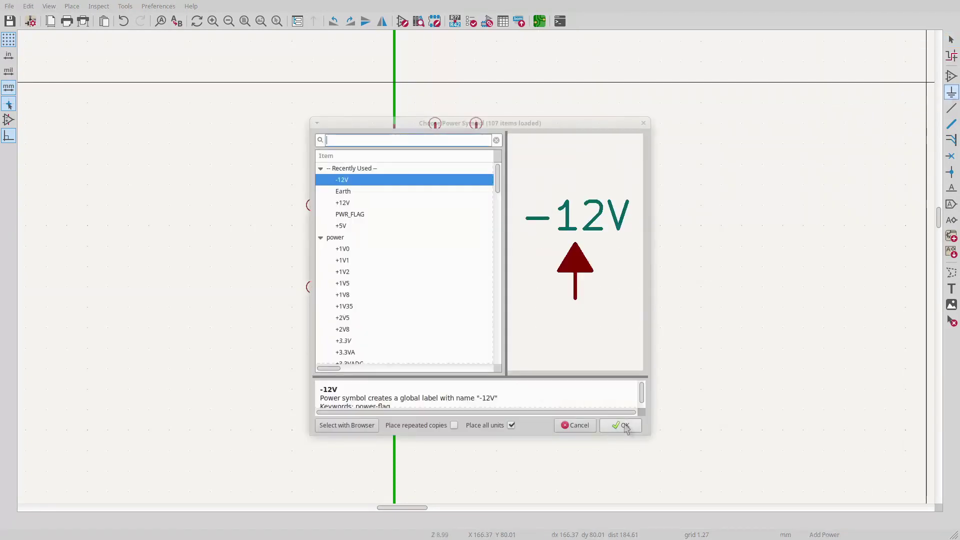
pyautogui.click(344, 195)
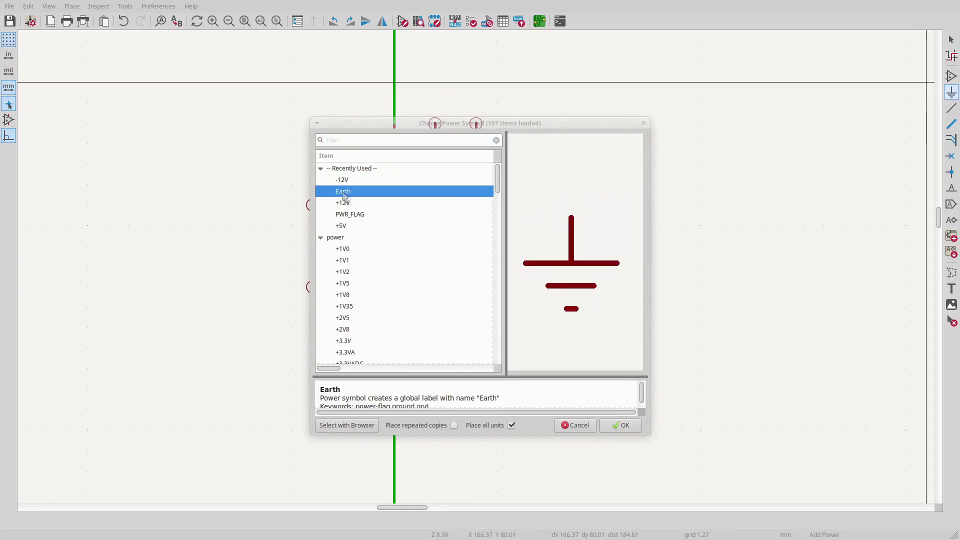
pyautogui.click(621, 425)
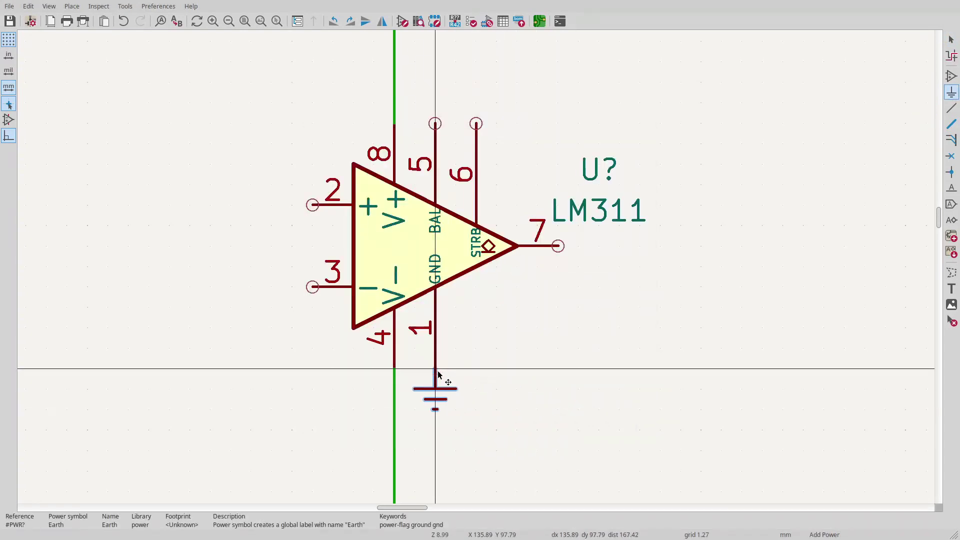
pyautogui.click(437, 375)
# Add an R_Small resistor right of the LM311, wire its lower end to output pin 7 and set its value to 2k2.
pyautogui.scroll(-5, 476, 270)
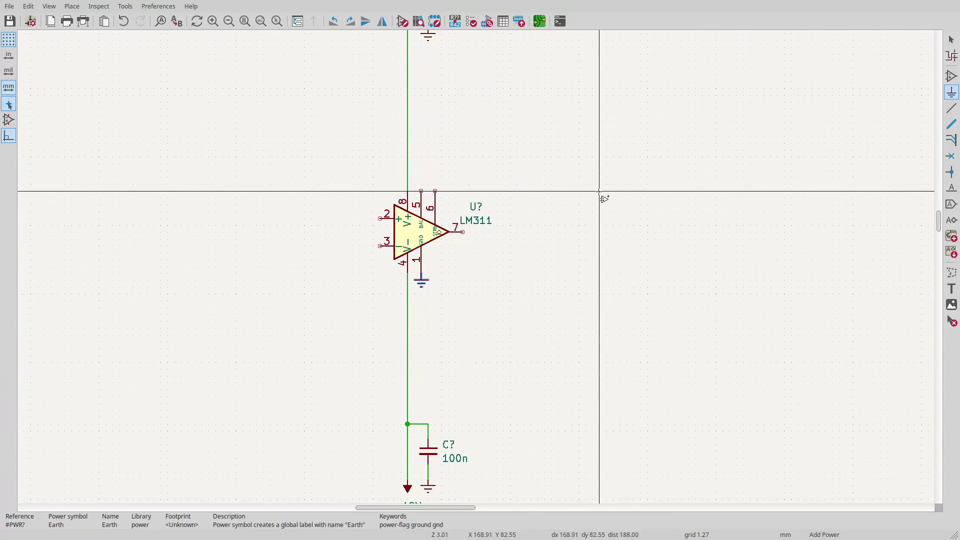
pyautogui.click(72, 6)
pyautogui.click(95, 18)
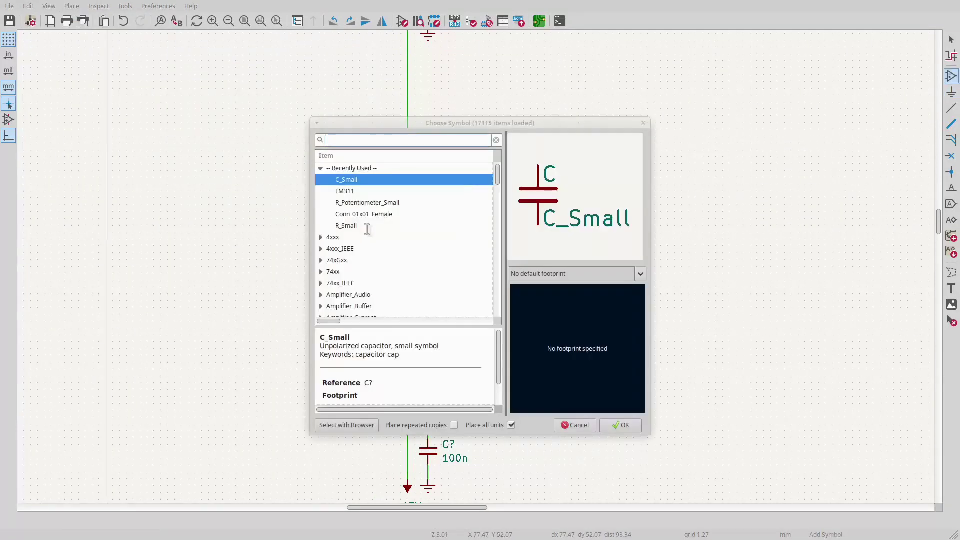
pyautogui.click(367, 228)
pyautogui.click(638, 426)
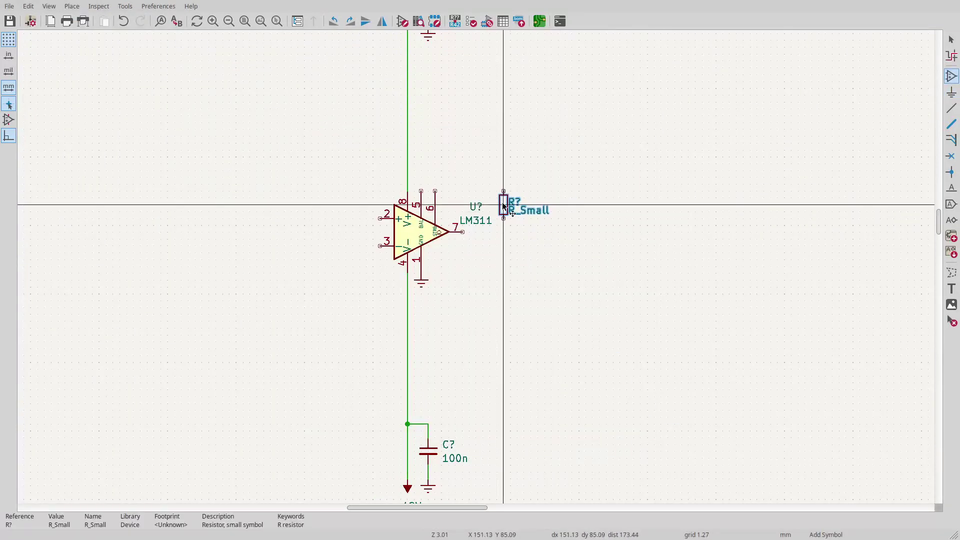
pyautogui.click(511, 205)
pyautogui.write('v2')
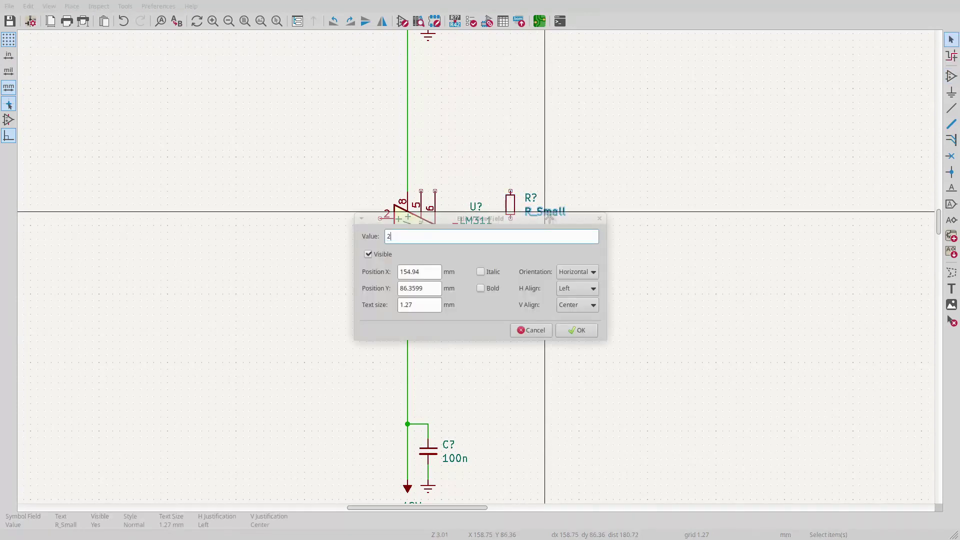
pyautogui.write('k2')
pyautogui.click(576, 330)
# Place a +5V power symbol above the 2k2 resistor and wire it to the resistor's upper end.
pyautogui.scroll(-3, 478, 272)
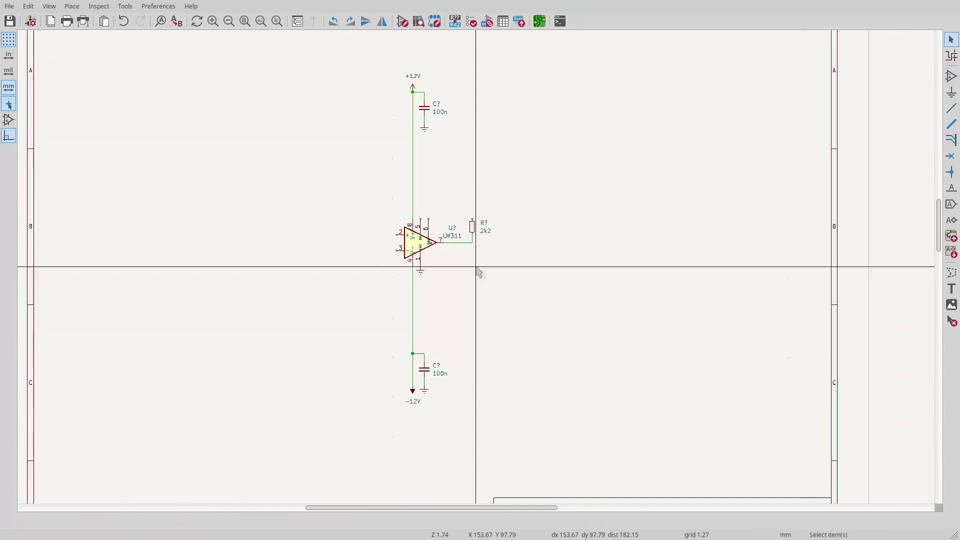
pyautogui.click(952, 92)
pyautogui.click(360, 223)
pyautogui.click(635, 425)
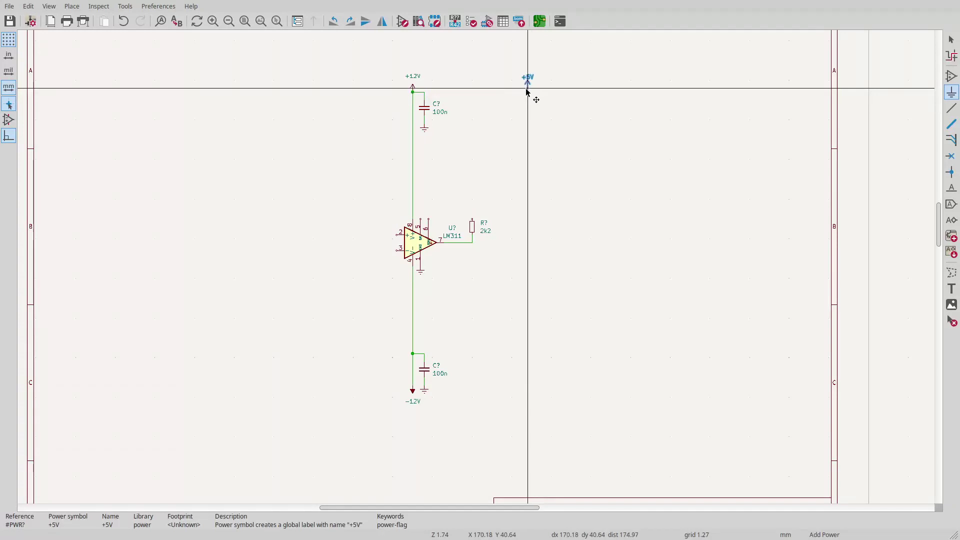
pyautogui.click(472, 85)
pyautogui.press('w')
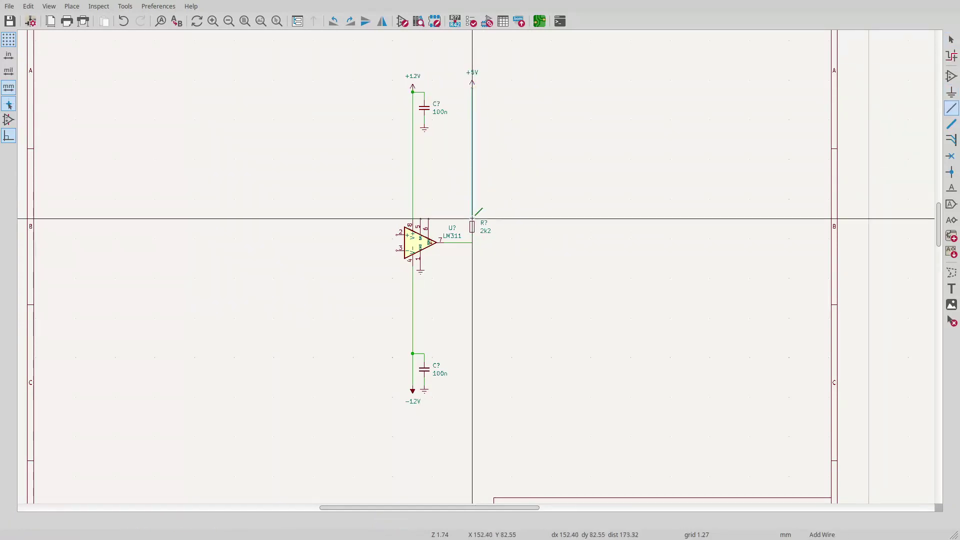
pyautogui.click(472, 218)
pyautogui.press('Escape')
# Copy the +12V line's grounded 100n capacitor onto the +5V line and align the +5V symbol with the +12V symbol.
pyautogui.moveTo(397, 90); pyautogui.dragTo(445, 133)
pyautogui.hotkey('ctrl', 'c')
pyautogui.hotkey('ctrl', 'v')
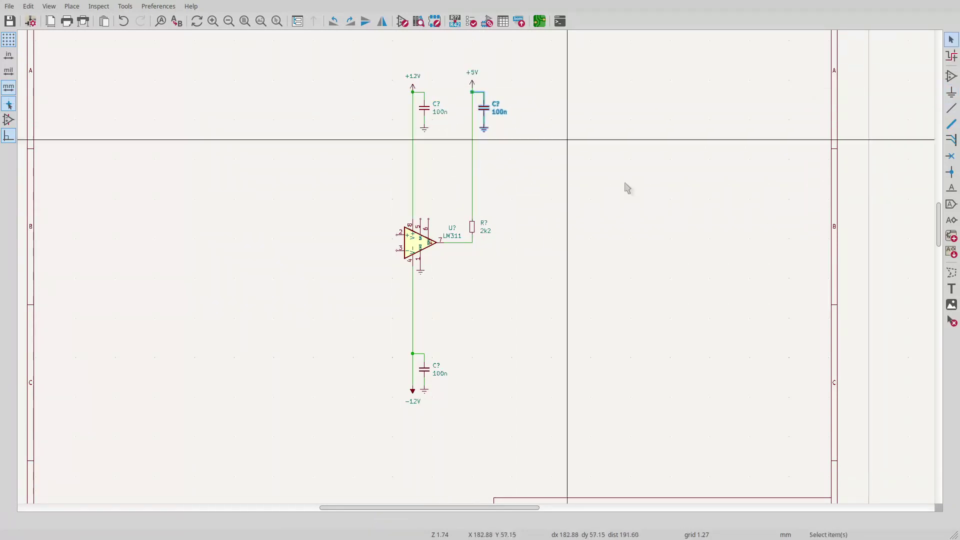
pyautogui.click(474, 97)
pyautogui.click(472, 78)
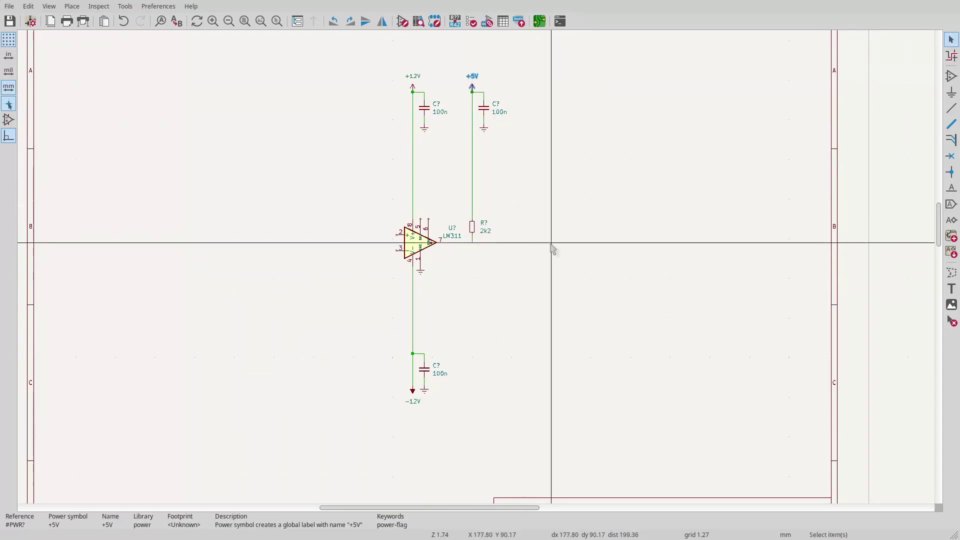
# Place a Conn_01x01_Female connector right of the 2k2 resistor, level with the LM311 output, and set its value to SQUARE.
pyautogui.click(71, 6)
pyautogui.click(90, 20)
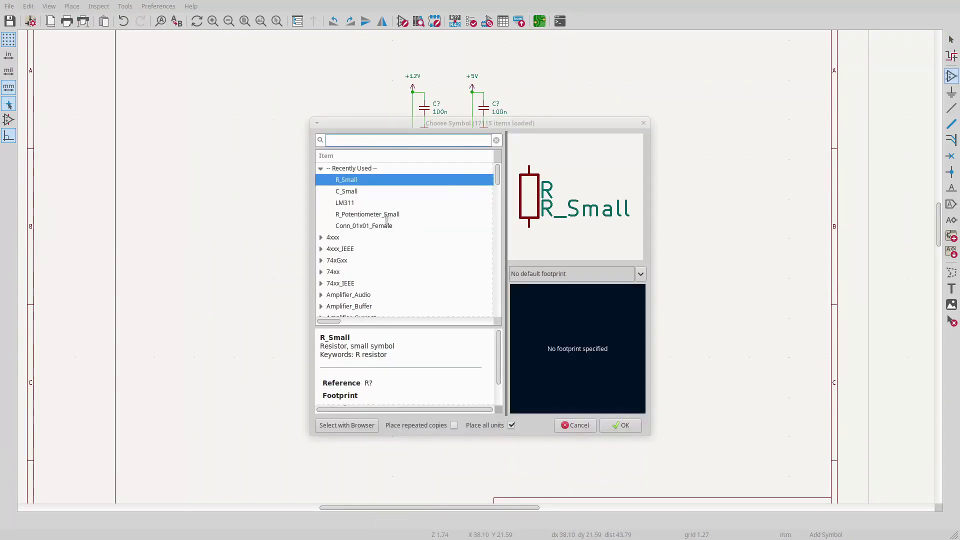
pyautogui.click(379, 225)
pyautogui.click(621, 425)
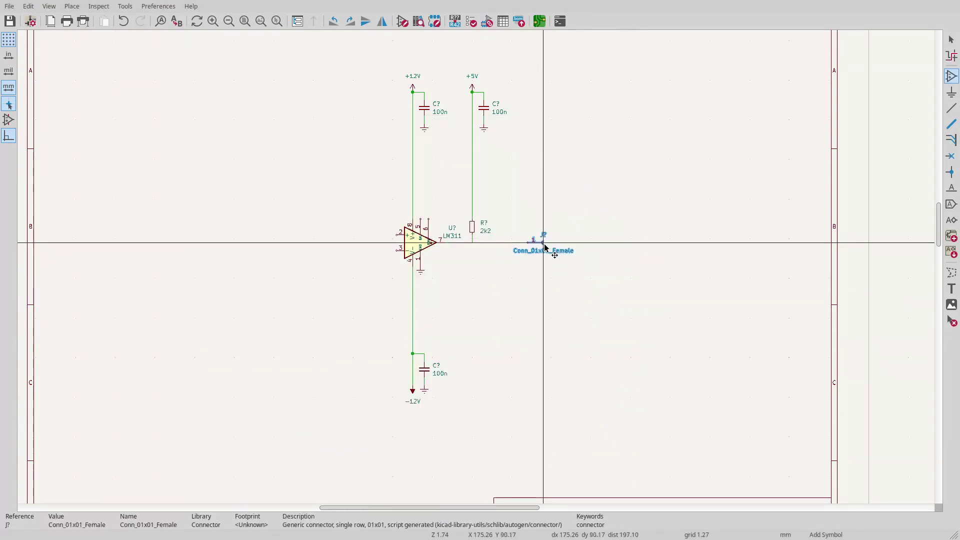
pyautogui.click(544, 247)
pyautogui.press('Escape')
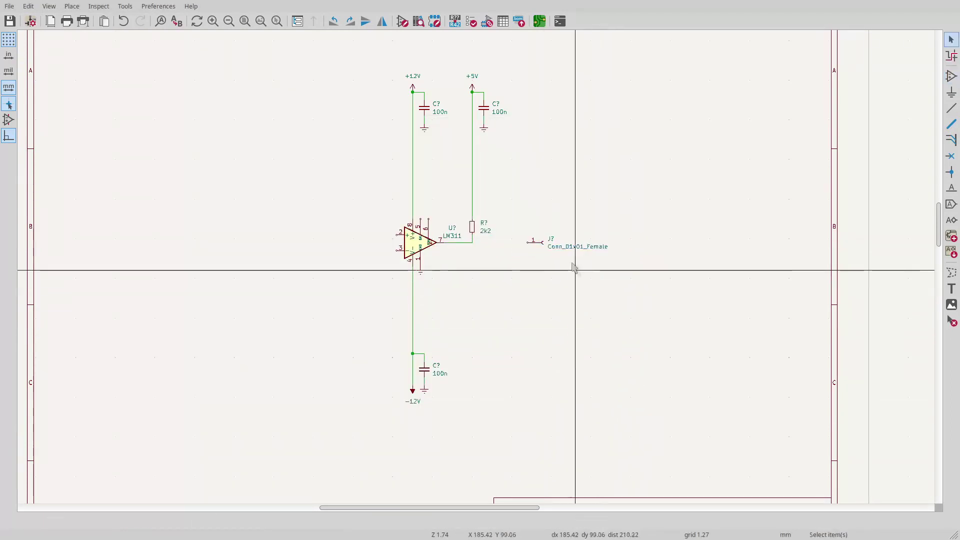
pyautogui.doubleClick(573, 250)
pyautogui.write('SQUARE')
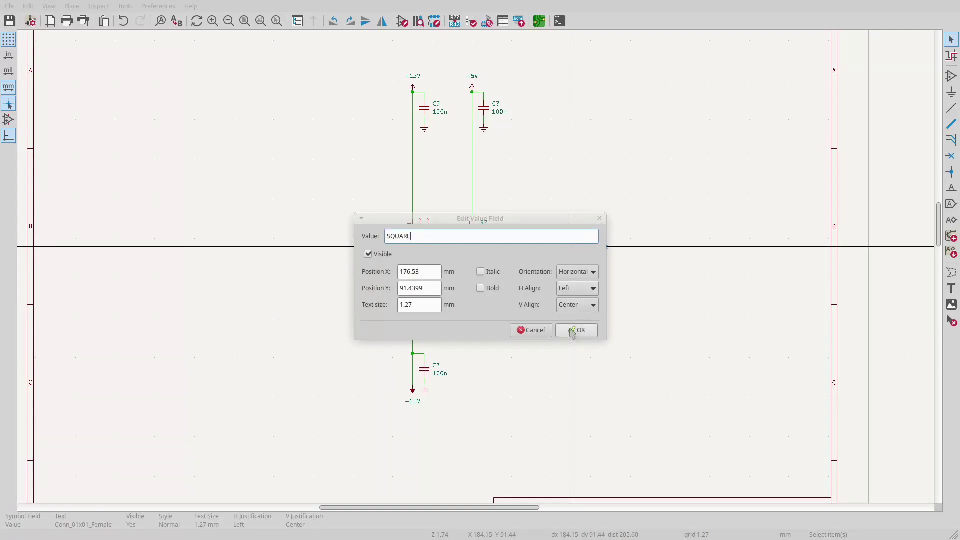
pyautogui.click(576, 330)
# Wire the SQUARE connector's pin to the junction of the LM311 output and the 2k2 resistor.
pyautogui.press('w')
pyautogui.click(472, 242)
pyautogui.press('Escape')
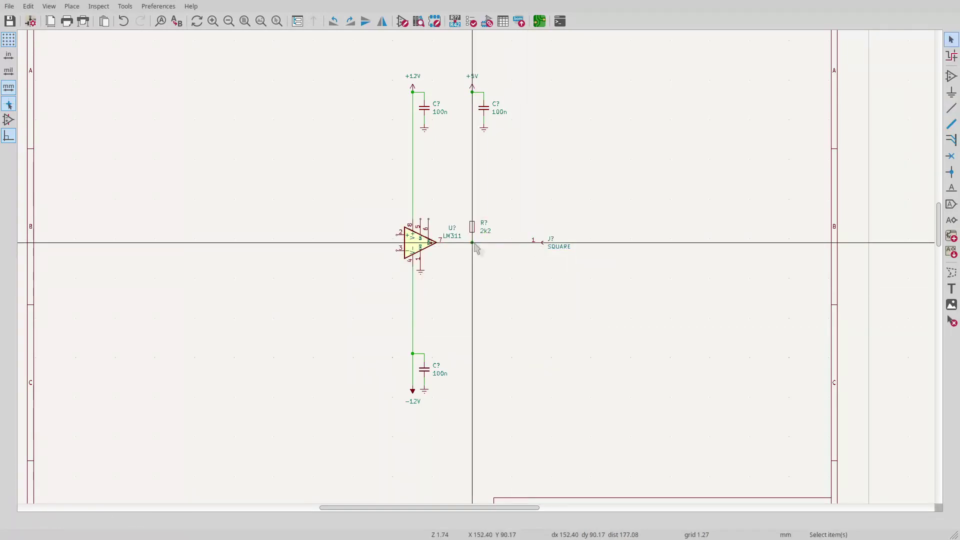
# Add no-connect flags to pins 5 and 6 of the LM311.
pyautogui.scroll(3, 472, 243)
pyautogui.scroll(-2, 837, 390)
pyautogui.scroll(-1, 272, 263)
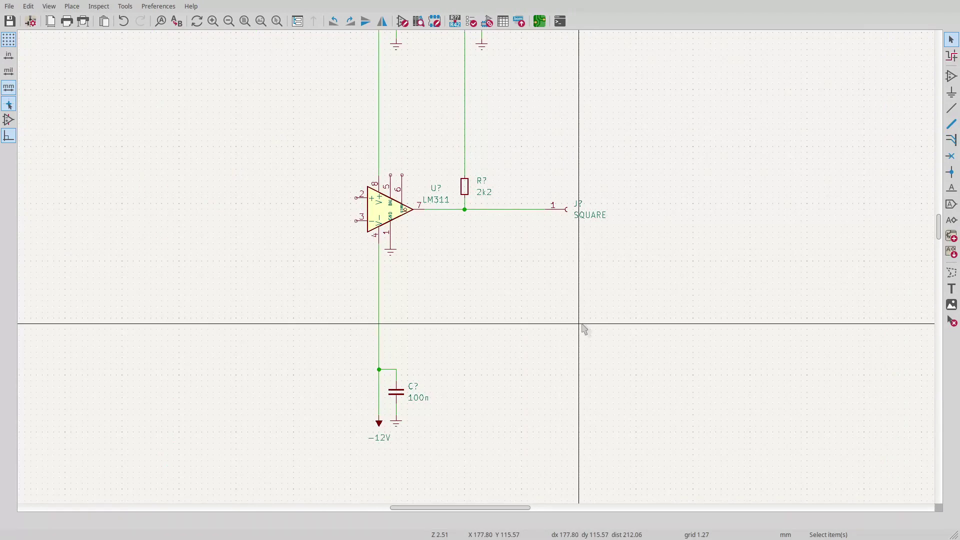
pyautogui.press('q')
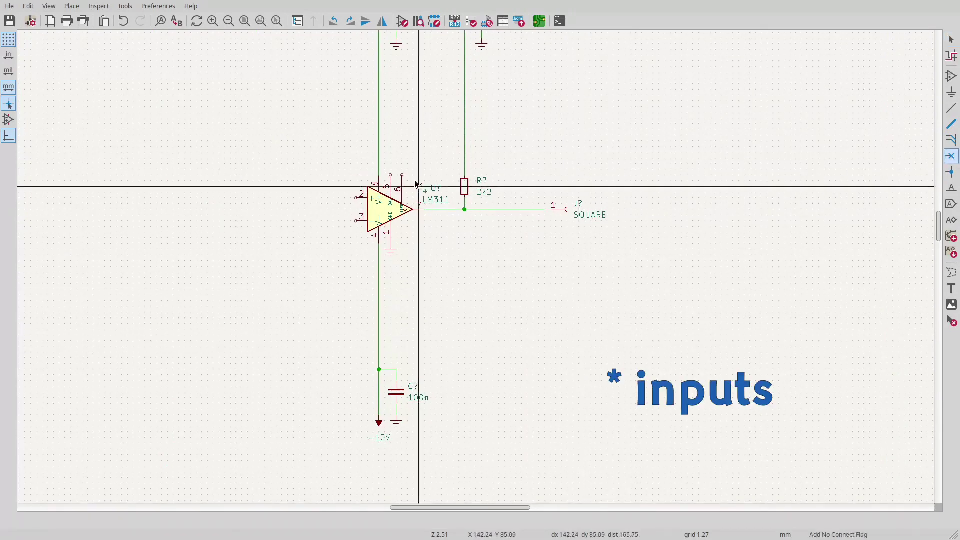
pyautogui.click(390, 175)
pyautogui.click(402, 175)
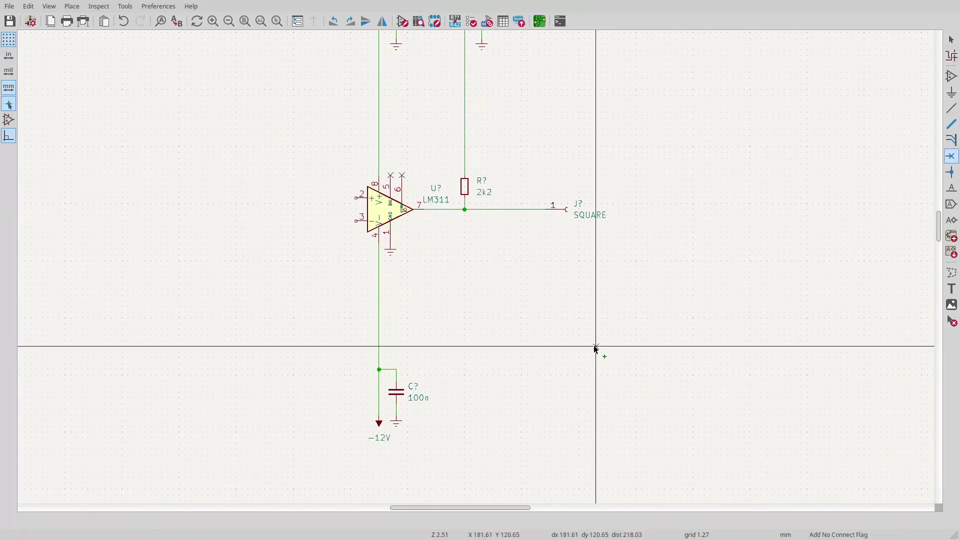
pyautogui.scroll(-3, 597, 345)
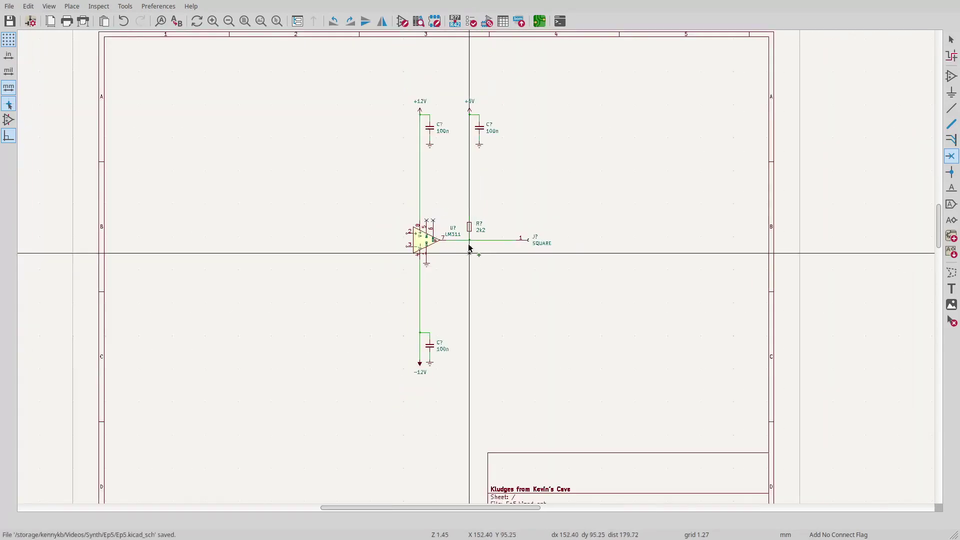
pyautogui.press('Escape')
# Shift the +5V line with its capacitor, the 2k2 resistor and the SQUARE connector slightly right, keeping the wires attached.
pyautogui.moveTo(456, 80); pyautogui.dragTo(589, 264)
pyautogui.press('g')
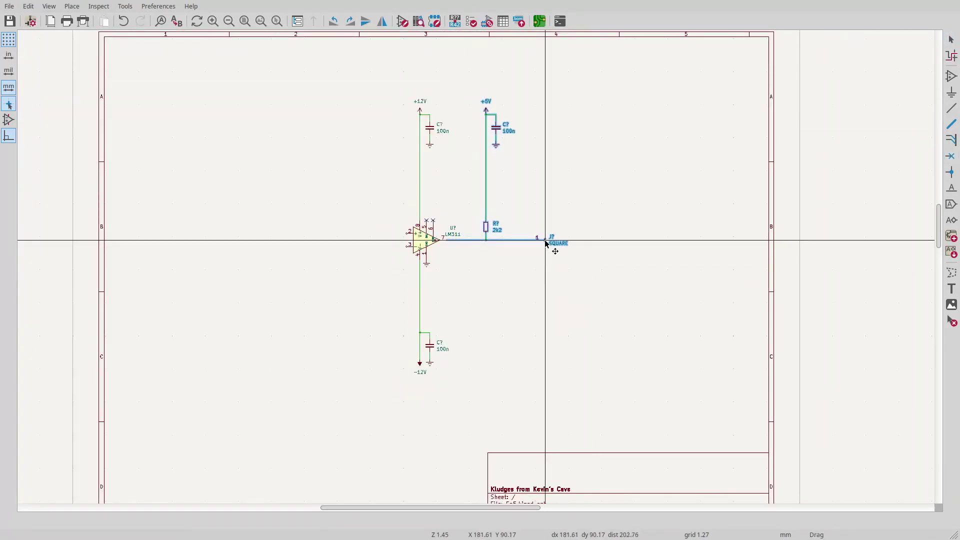
pyautogui.click(545, 242)
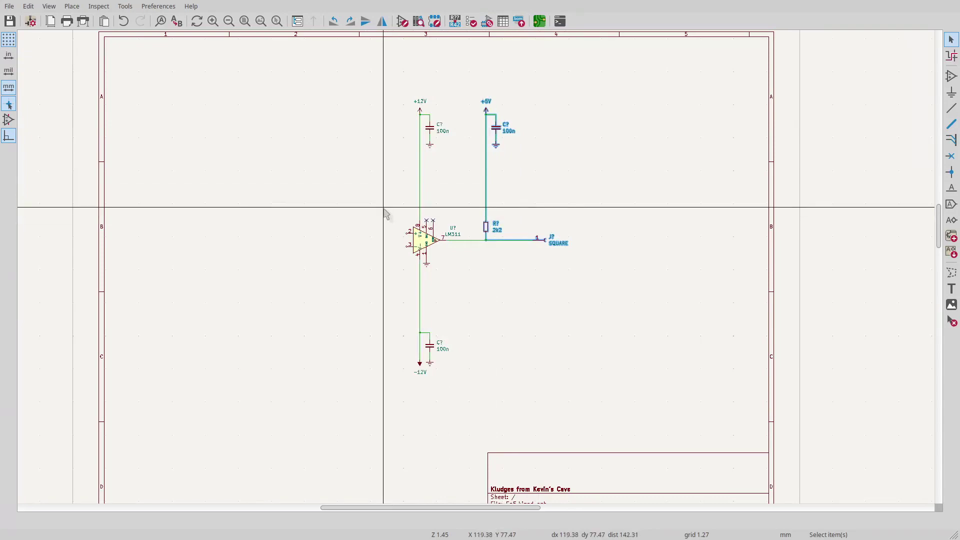
# Place an R_Small resistor, rotated horizontal, above the LM311 between the +12V and +5V lines.
pyautogui.scroll(5, 386, 214)
pyautogui.click(71, 6)
pyautogui.click(90, 18)
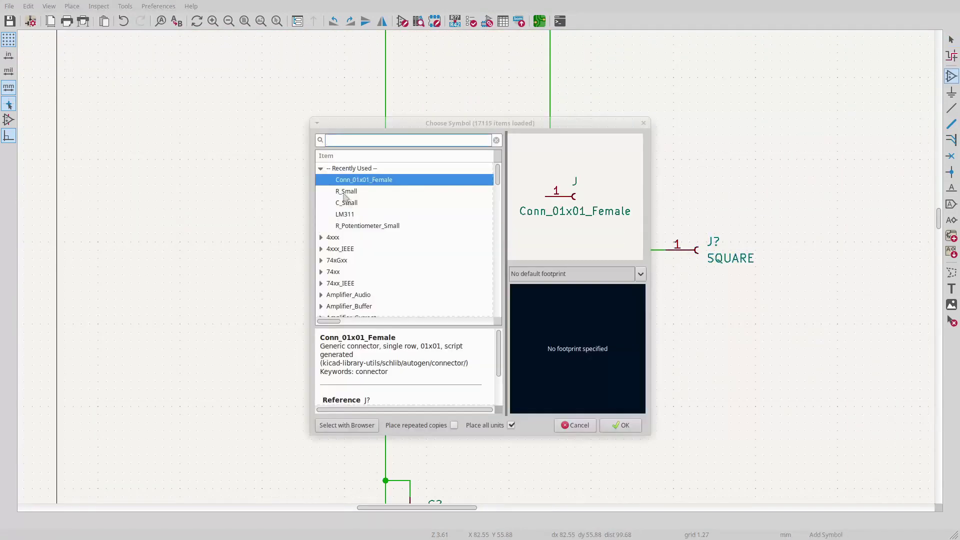
pyautogui.doubleClick(350, 189)
pyautogui.press('r')
pyautogui.click(443, 166)
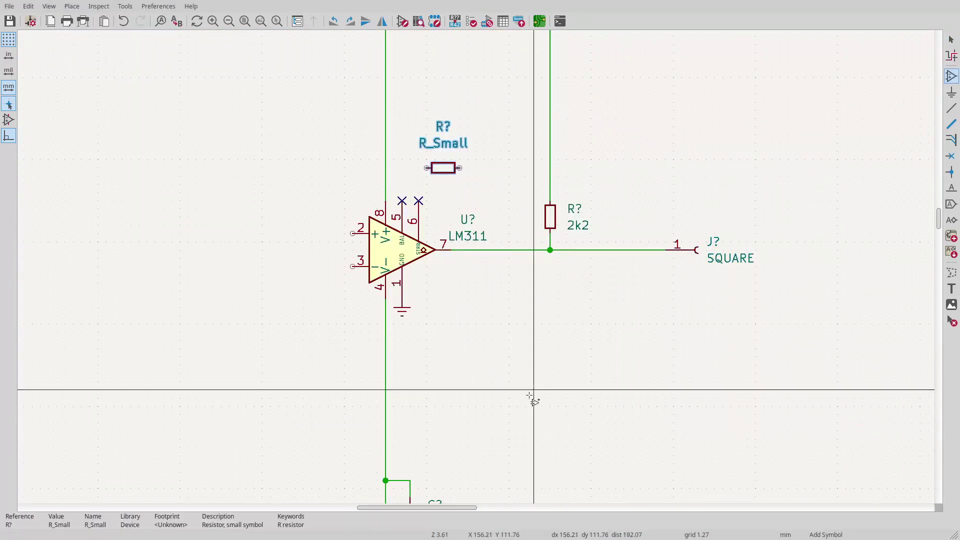
# Place two vertical R_Small resistors in one column left of the LM311, one above and one below its level.
pyautogui.scroll(-5, 493, 194)
pyautogui.click(406, 169)
pyautogui.press('Return')
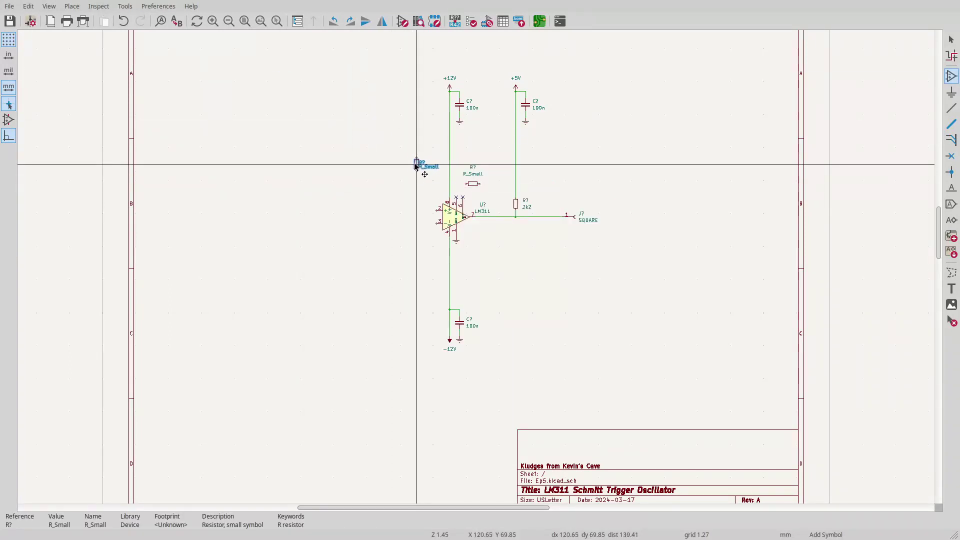
pyautogui.click(414, 165)
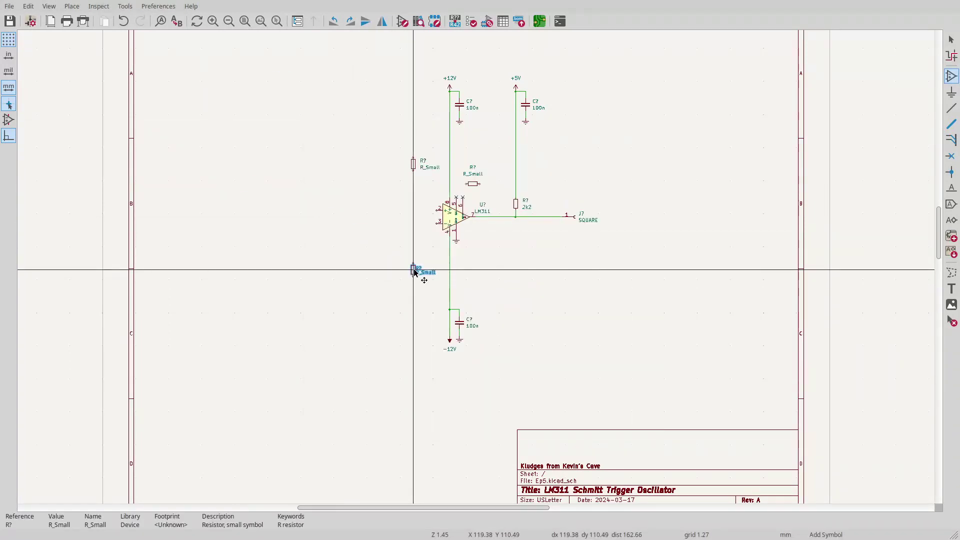
pyautogui.click(414, 274)
# Wire the horizontal resistor between the LM311 output and the column of two resistors, and wire those two resistors together.
pyautogui.scroll(4, 368, 131)
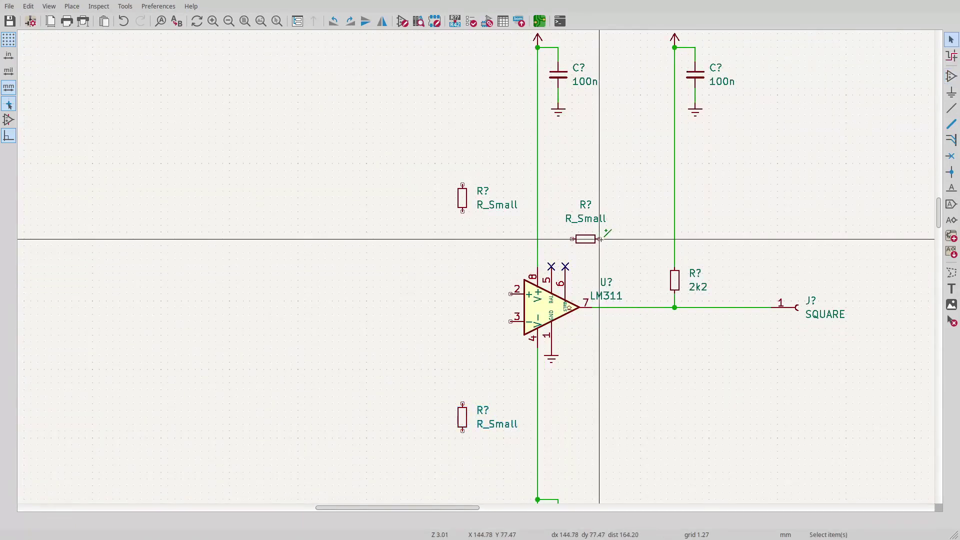
pyautogui.press('w')
pyautogui.click(640, 307)
pyautogui.click(571, 239)
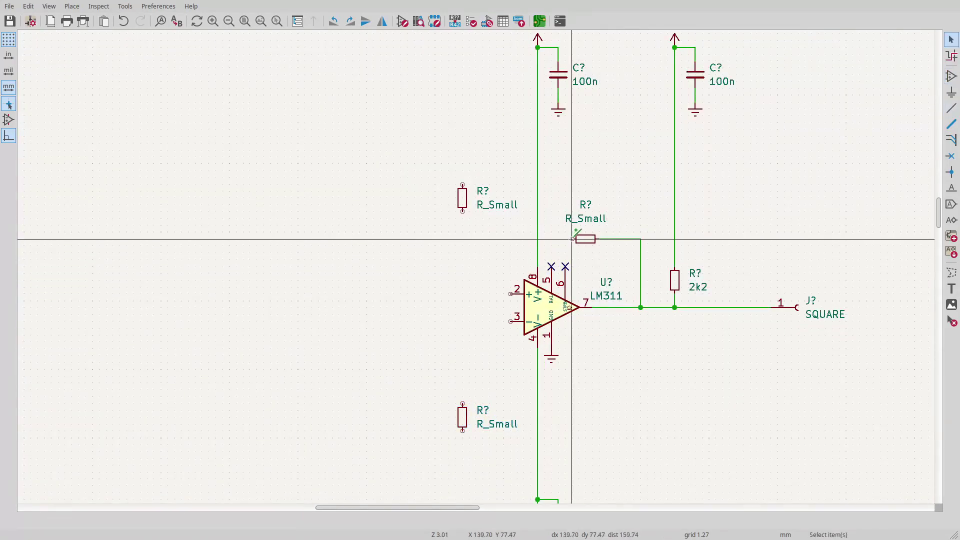
pyautogui.click(463, 212)
pyautogui.press('Escape')
# Duplicate the +12V symbol above the upper resistor of the column and wire it to that resistor.
pyautogui.scroll(-2, 422, 268)
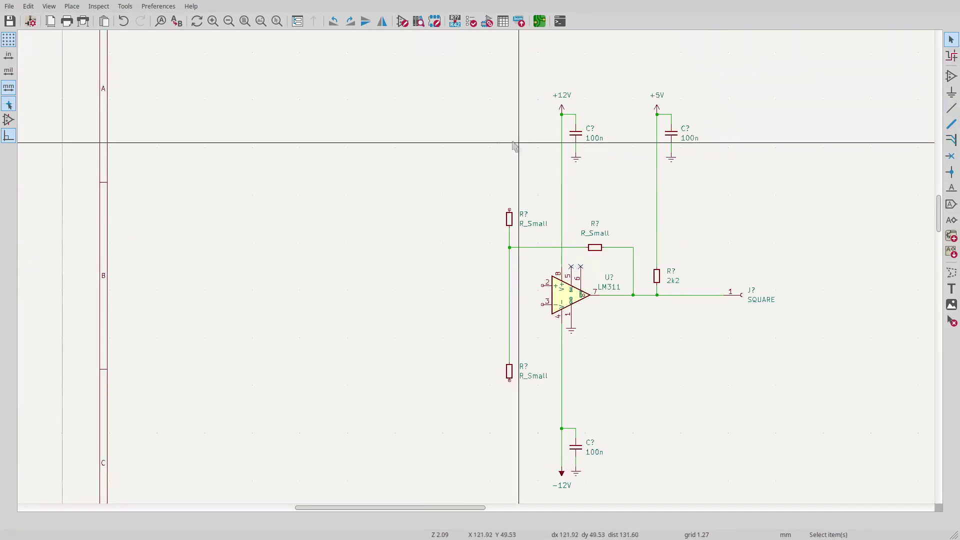
pyautogui.click(561, 102)
pyautogui.hotkey('ctrl', 'd')
pyautogui.click(510, 115)
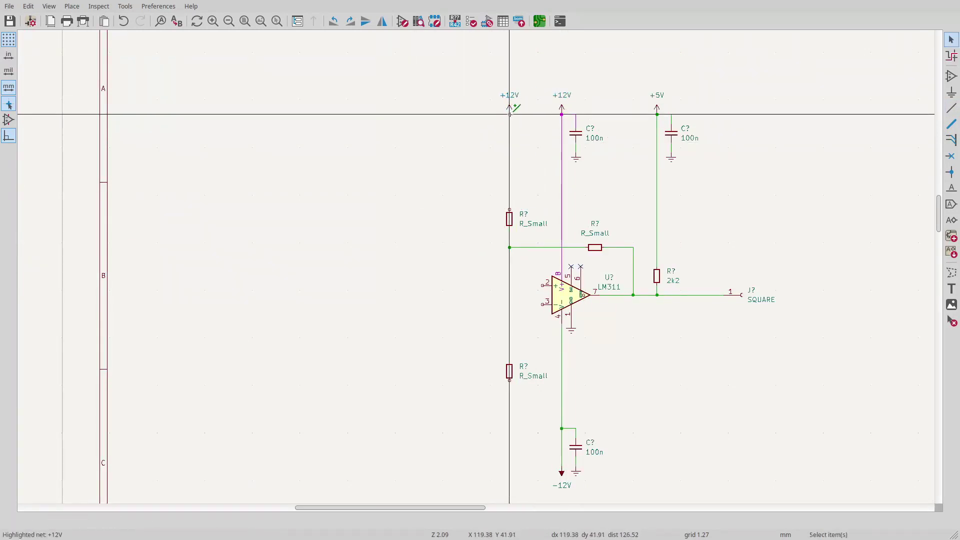
# Duplicate the -12V symbol below the lower resistor of the column and wire it to that resistor.
pyautogui.click(562, 475)
pyautogui.hotkey('ctrl', 'd')
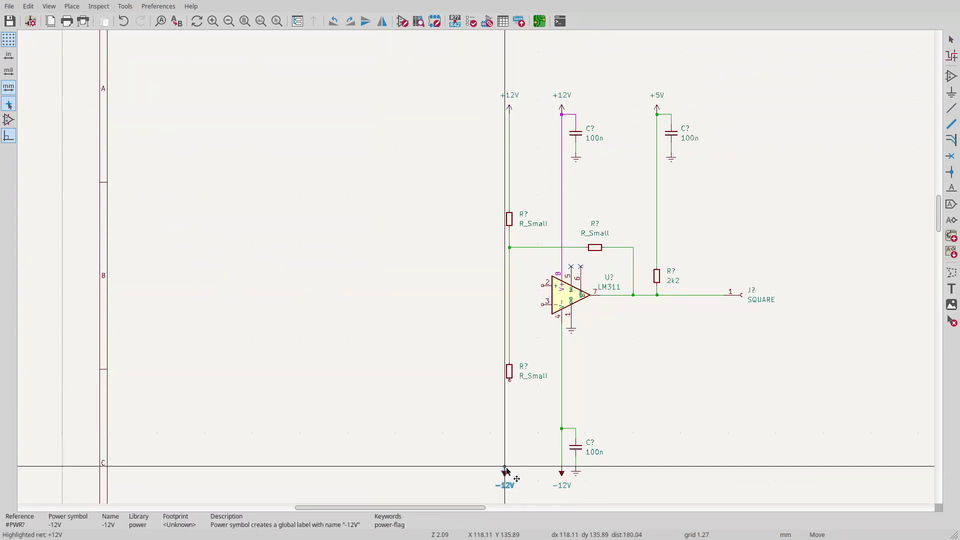
pyautogui.click(510, 472)
pyautogui.press('w')
pyautogui.click(509, 467)
pyautogui.press('Escape')
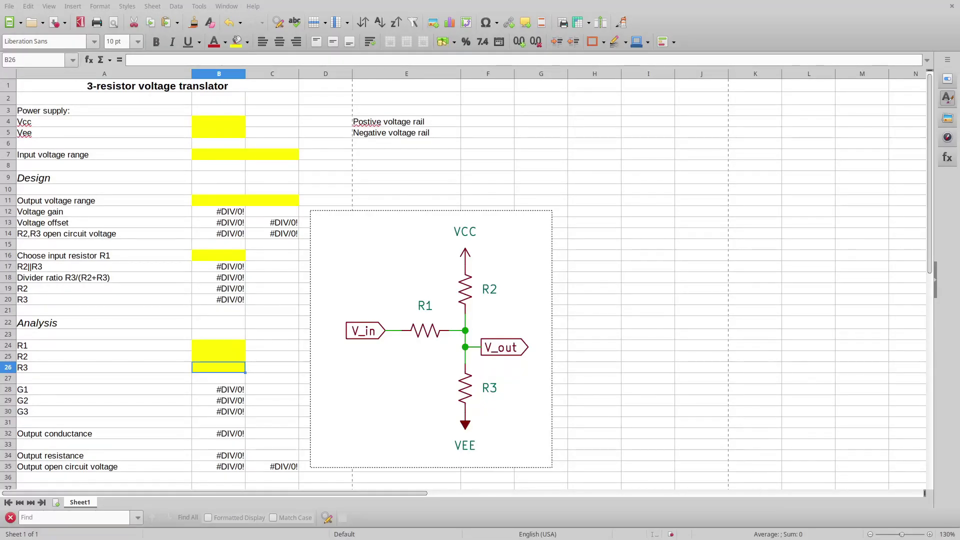
# In the LibreOffice Calc sheet for the 3-resistor voltage translator, set Vcc to +12 and Vee to -12.
pyautogui.click(930, 534)
pyautogui.click(929, 534)
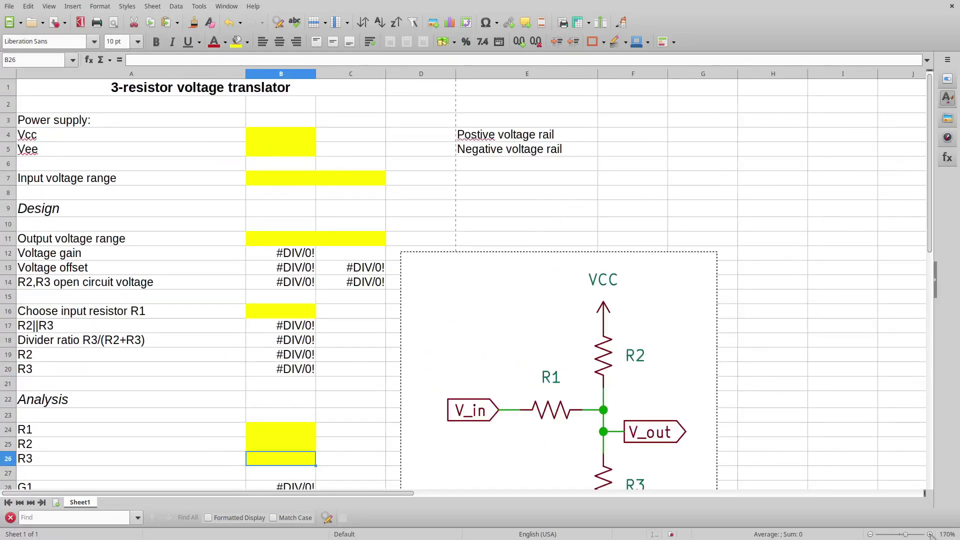
pyautogui.click(930, 534)
pyautogui.click(305, 143)
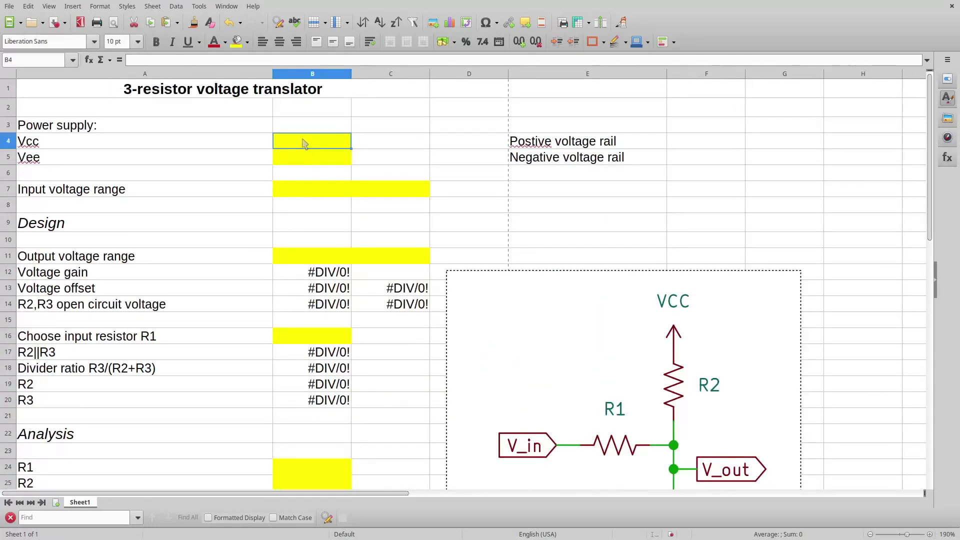
pyautogui.write('+12')
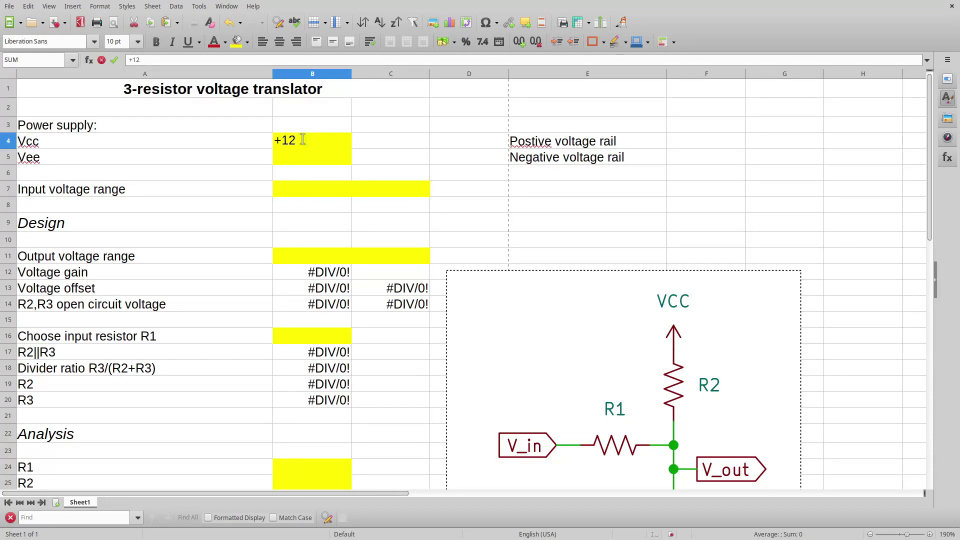
pyautogui.press('Return')
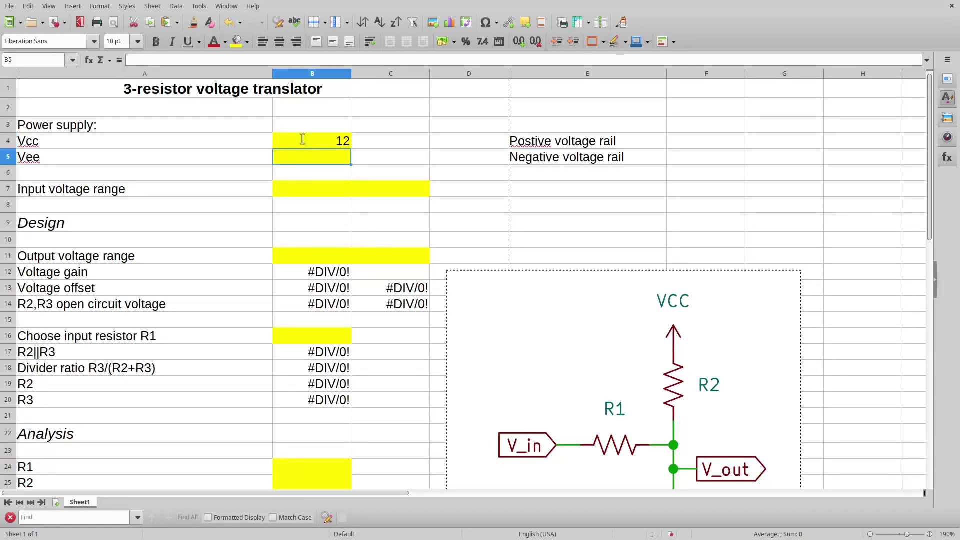
pyautogui.write('-12')
pyautogui.press('Return')
pyautogui.press('Return')
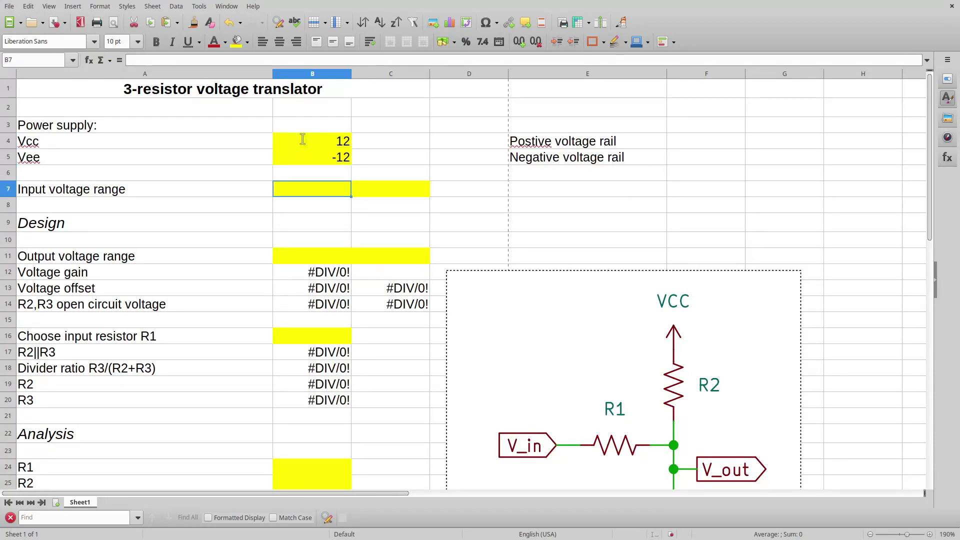
# Set the input voltage range to 0 and 5.
pyautogui.write('0')
pyautogui.press('Tab')
pyautogui.write('5')
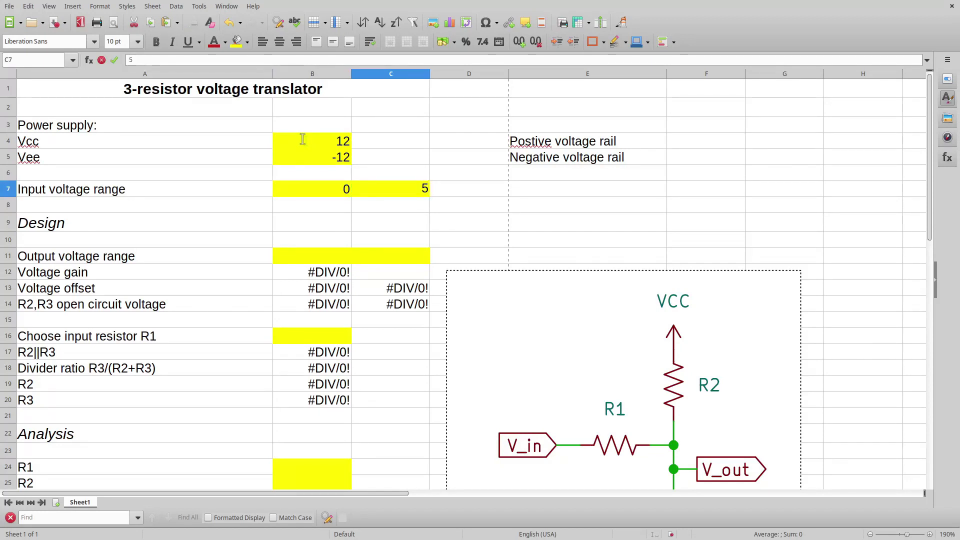
pyautogui.press('Down')
# Set the output voltage range in the Design section to 1 and 3.
pyautogui.press('Down')
pyautogui.press('Down')
pyautogui.press('Down')
pyautogui.press('Left')
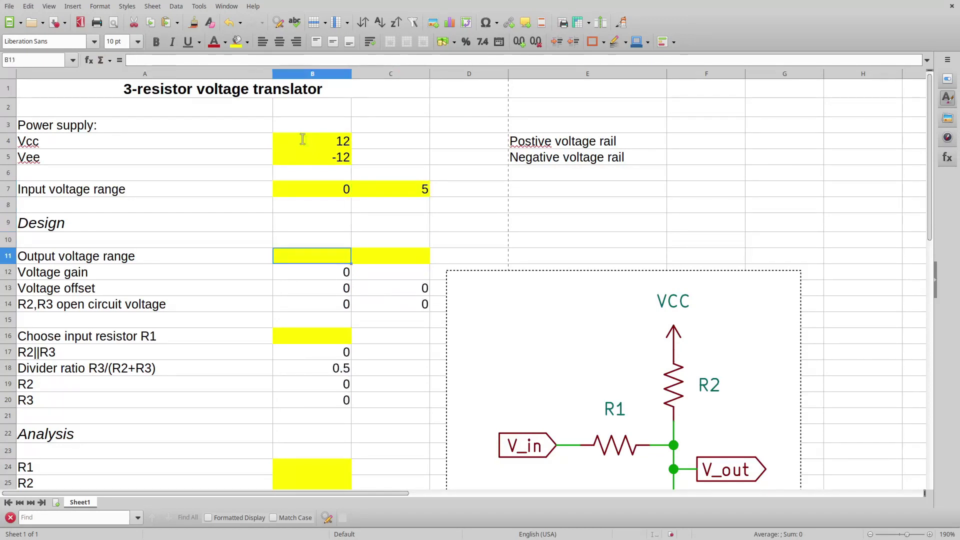
pyautogui.write('1')
pyautogui.press('Tab')
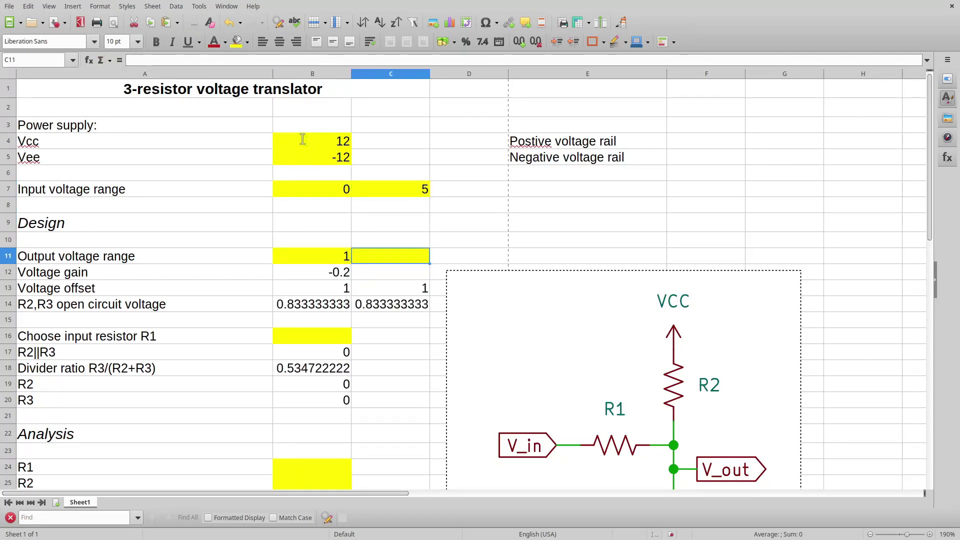
pyautogui.write('3')
pyautogui.press('Tab')
# Set the chosen input resistor R1 in the Design section to 47000.
pyautogui.press('Down')
pyautogui.press('Down')
pyautogui.press('Down')
pyautogui.press('Down')
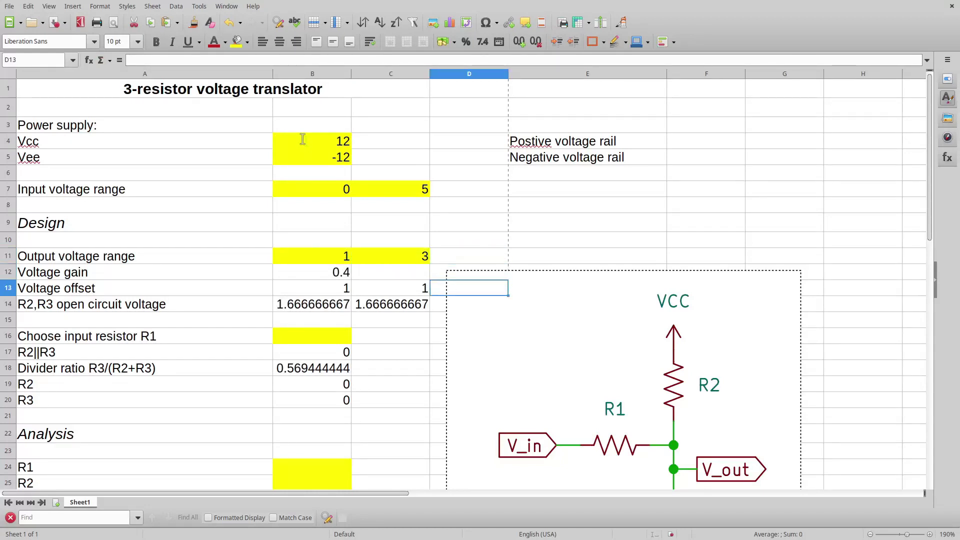
pyautogui.press('Left')
pyautogui.press('Left')
pyautogui.press('Down')
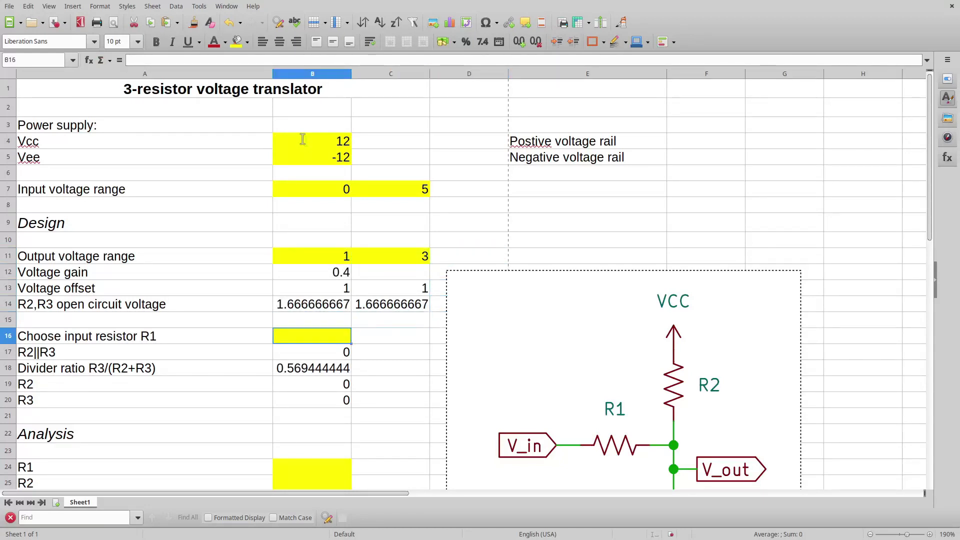
pyautogui.write('47000')
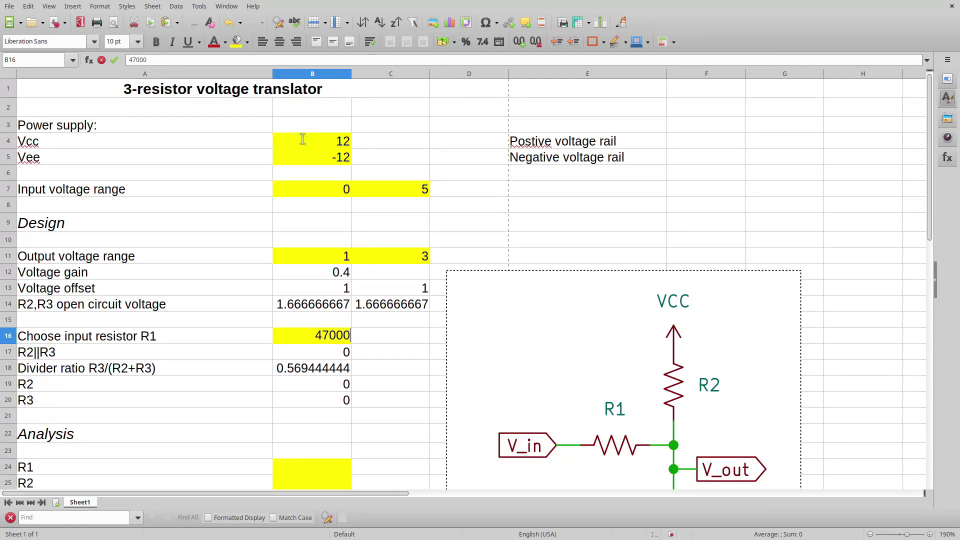
pyautogui.press('Return')
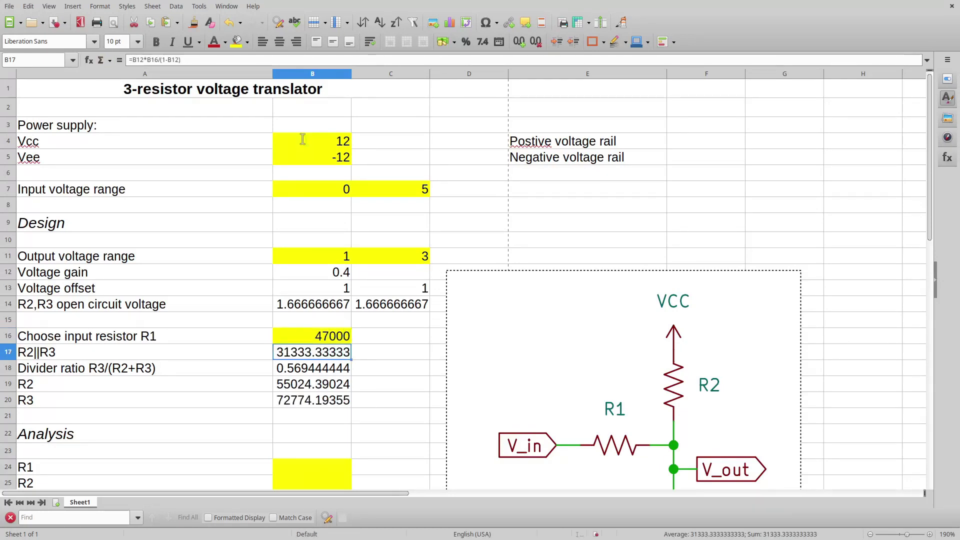
# Set R1 in the Analysis section to 47000.
pyautogui.press('Down')
pyautogui.press('Down')
pyautogui.press('Down')
pyautogui.press('Down')
pyautogui.press('Down')
pyautogui.press('Down')
pyautogui.press('Down')
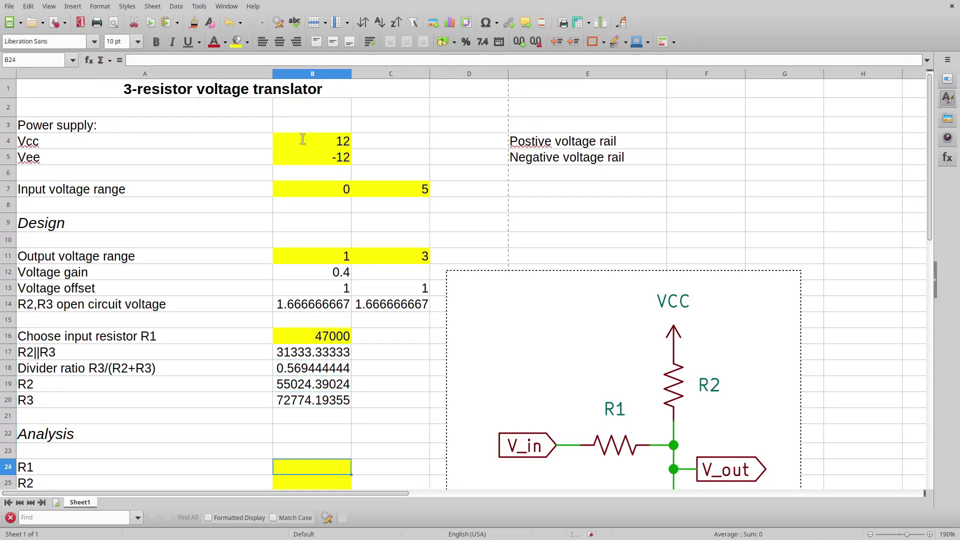
pyautogui.write('56000')
pyautogui.press('Return')
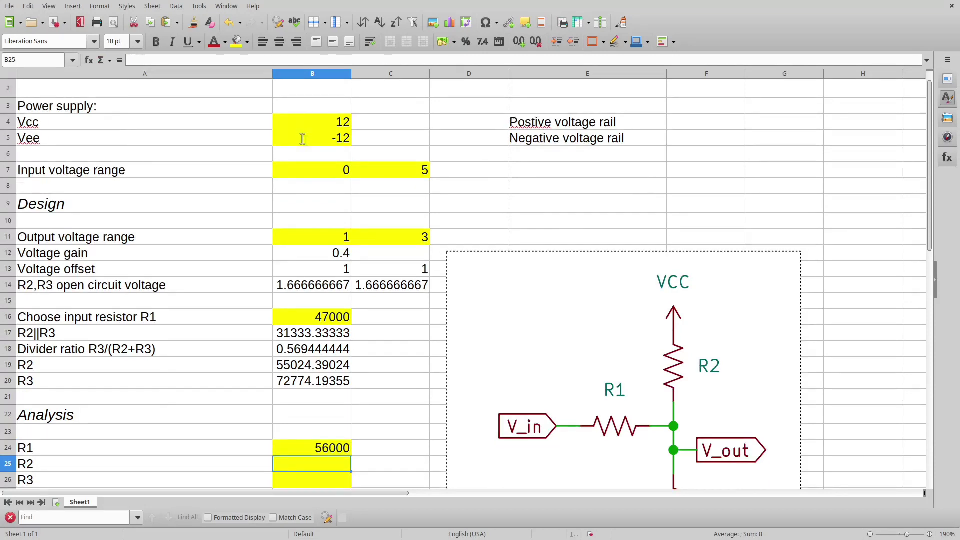
pyautogui.press('Up')
pyautogui.write('47000')
pyautogui.press('Return')
# Set R2 to 56000 and R3 to 75000 in the Analysis section.
pyautogui.write('56000')
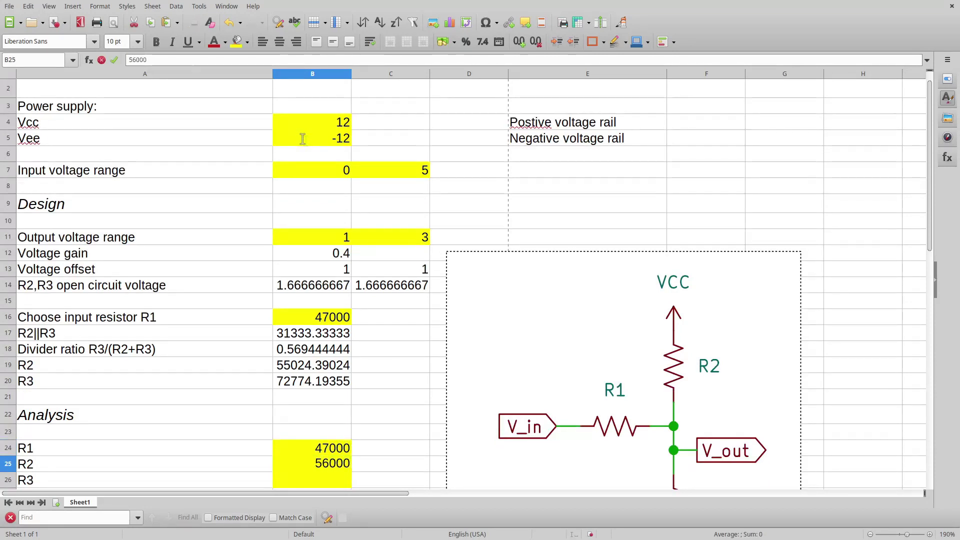
pyautogui.press('Return')
pyautogui.write('75000')
pyautogui.press('Return')
# Examine the Analysis results down to the output open circuit voltages for both ends of the input range.
pyautogui.press('Down')
pyautogui.press('Down')
pyautogui.press('Down')
pyautogui.press('Down')
pyautogui.press('Down')
pyautogui.press('Down')
pyautogui.press('Down')
pyautogui.press('Down')
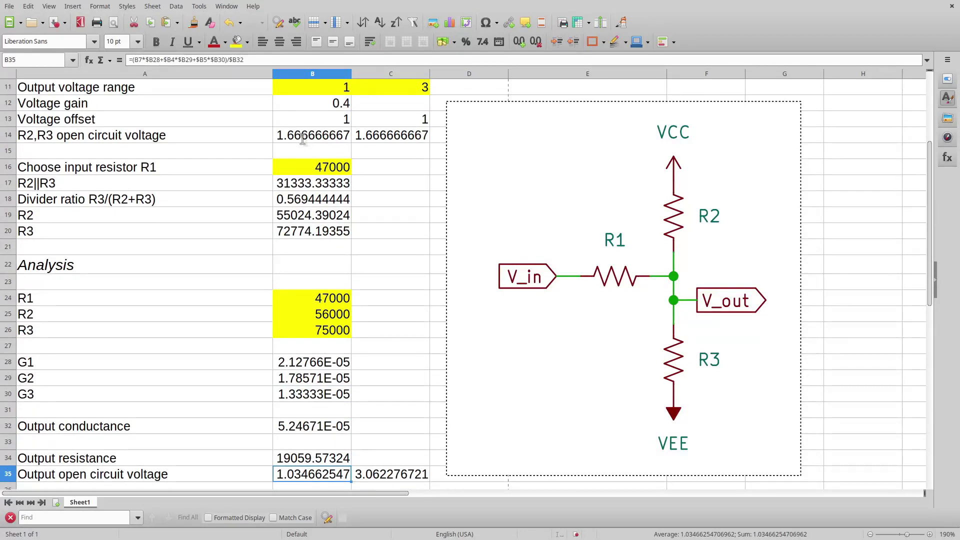
pyautogui.press('Right')
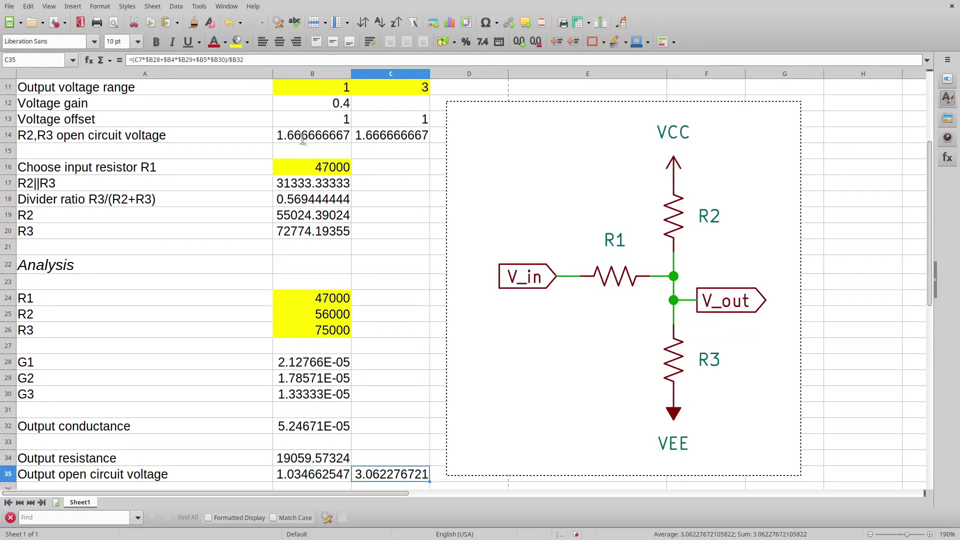
# Switch to the schematic editor and set the value of the feedback resistor above the LM311 to 47k.
pyautogui.hotkey('alt', 'Tab')
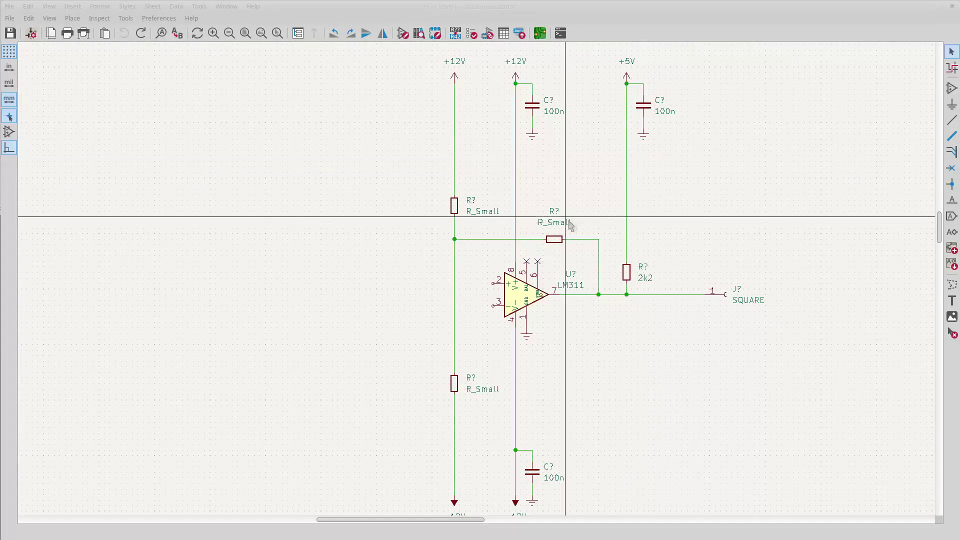
pyautogui.click(551, 226)
pyautogui.doubleClick(550, 226)
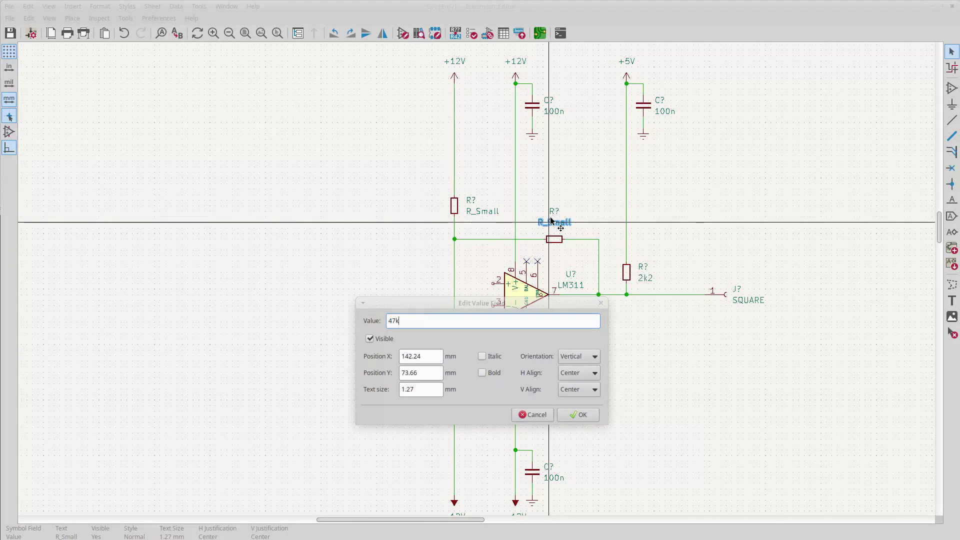
pyautogui.press('Return')
# Set the upper divider resistor to 56k and the lower divider resistor to 75k.
pyautogui.doubleClick(482, 215)
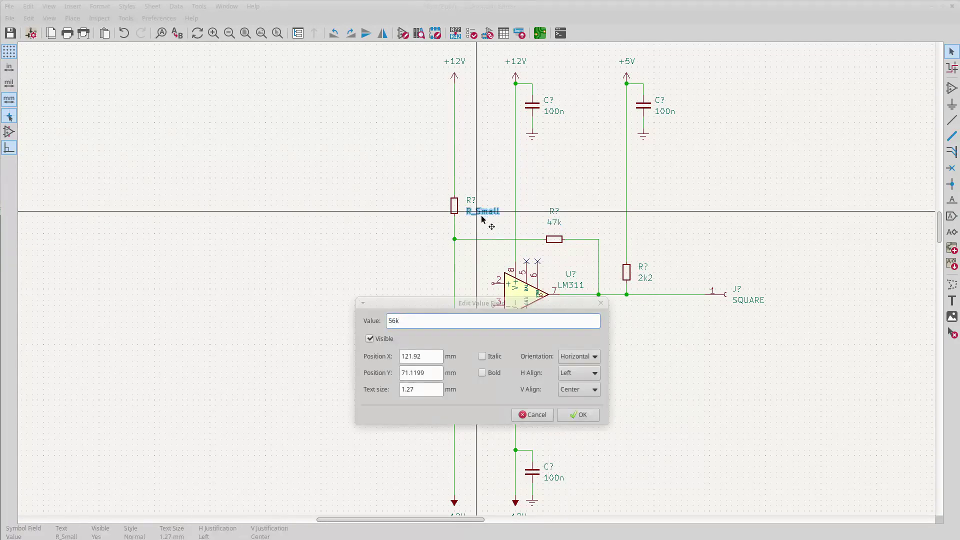
pyautogui.write('56k')
pyautogui.press('Return')
pyautogui.doubleClick(488, 390)
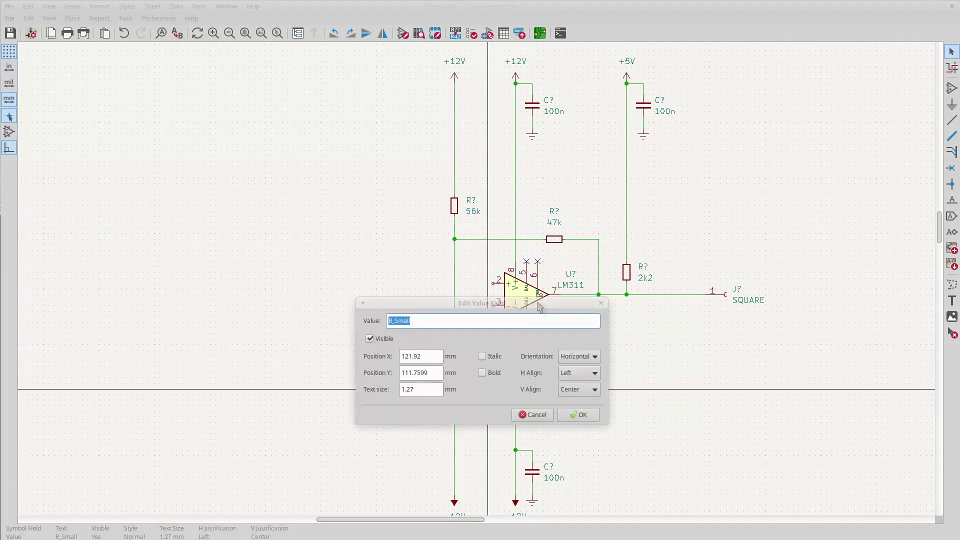
pyautogui.press('Return')
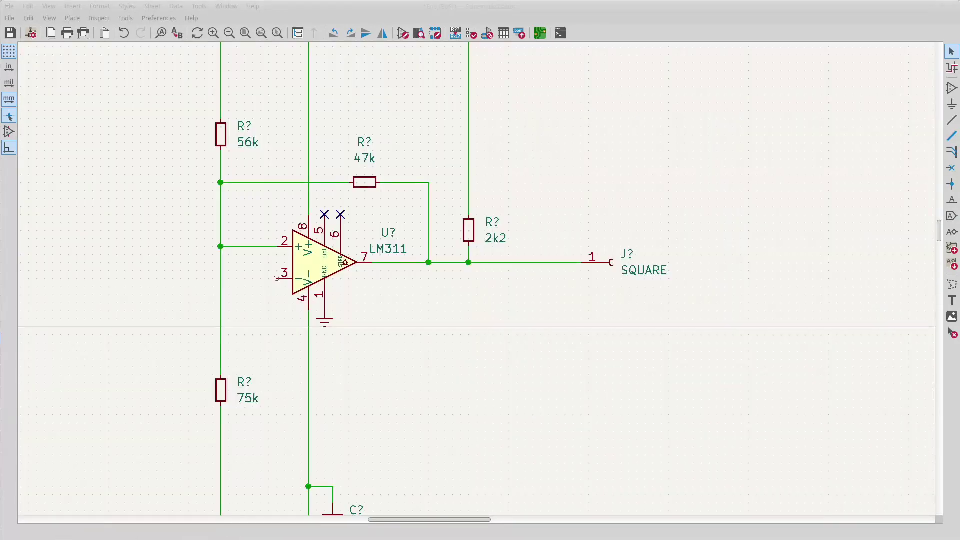
# Add an R_Potentiometer_Small symbol valued A100k below the LM311 output, with its wiper tied to the output end.
pyautogui.click(951, 88)
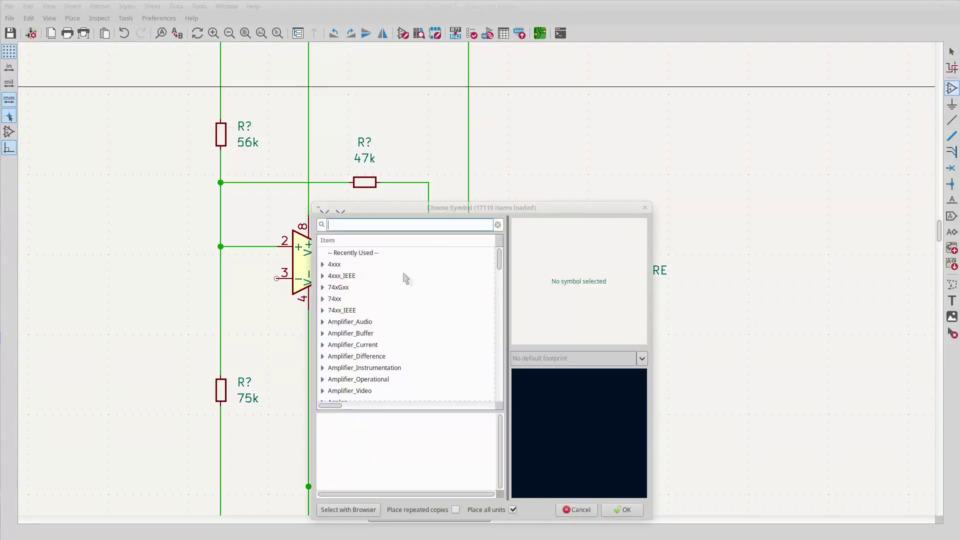
pyautogui.write('pot')
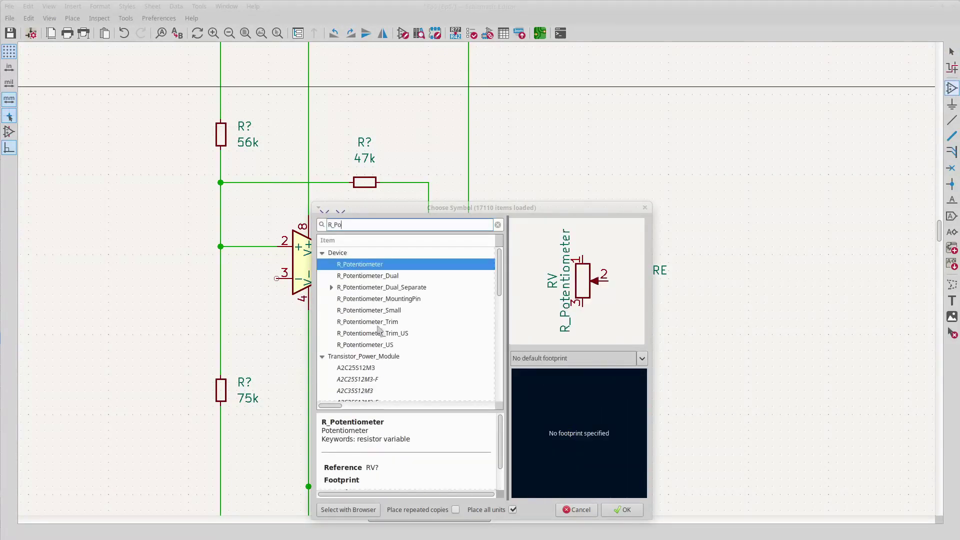
pyautogui.doubleClick(370, 310)
pyautogui.click(454, 318)
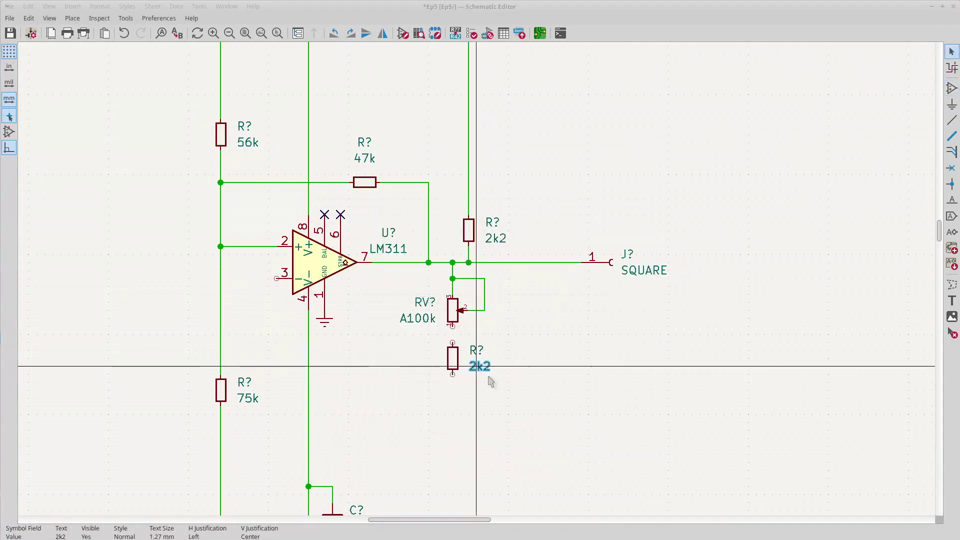
# Place a 100n capacitor below the potentiometer's series 2k2 resistor and wire the chain to LM311 pin 3 and ground.
pyautogui.click(491, 379)
pyautogui.doubleClick(454, 410)
pyautogui.click(453, 410)
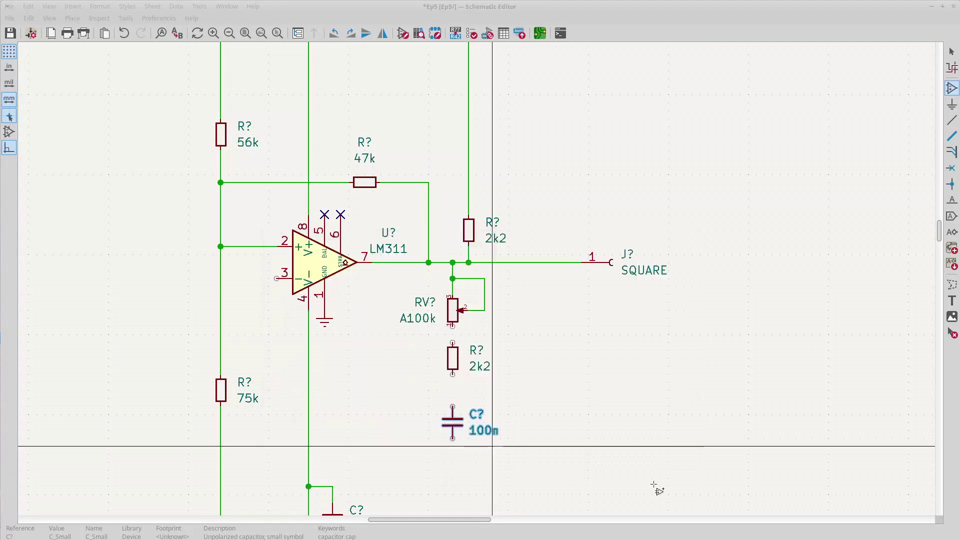
pyautogui.scroll(-2, 322, 369)
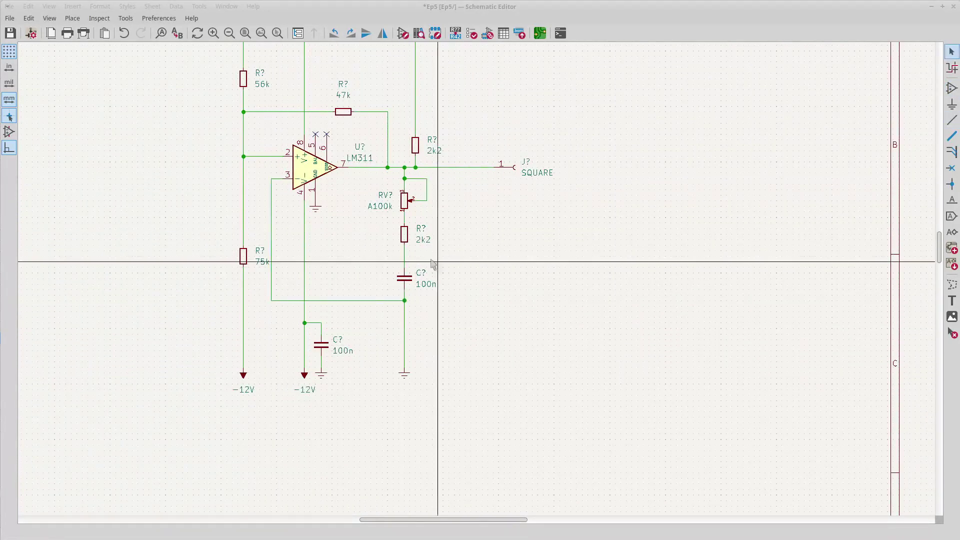
pyautogui.click(404, 256)
pyautogui.press('Escape')
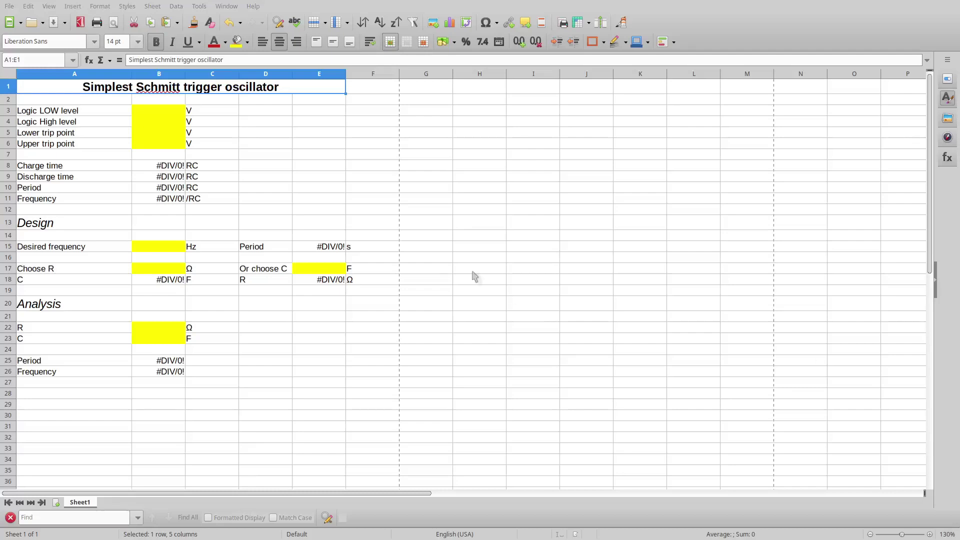
# In the Simplest Schmitt trigger oscillator spreadsheet, set the logic LOW level to 0, HIGH level to 5, lower trip point to 1 and upper to 3.
pyautogui.click(159, 113)
pyautogui.write('0')
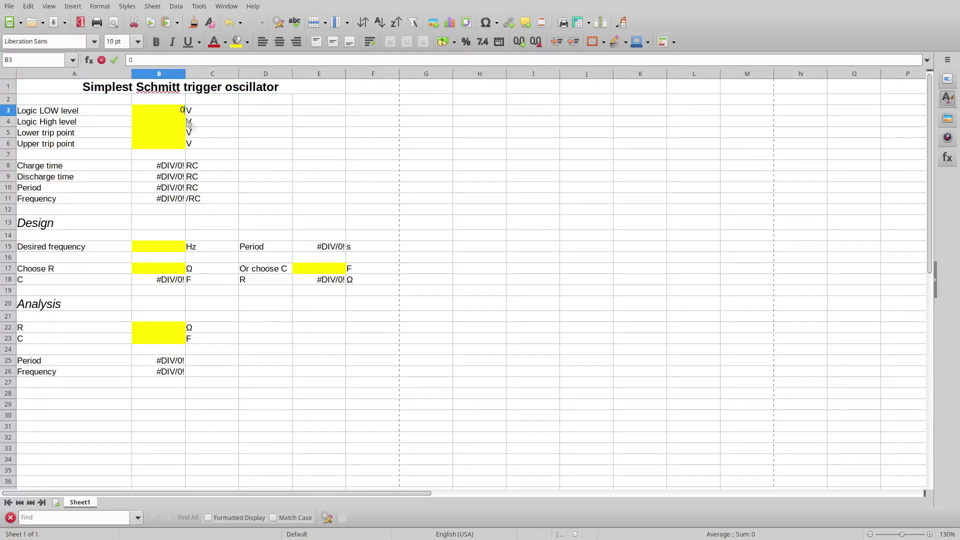
pyautogui.press('Return')
pyautogui.write('5')
pyautogui.press('Return')
pyautogui.write('1')
pyautogui.press('Return')
pyautogui.write('3')
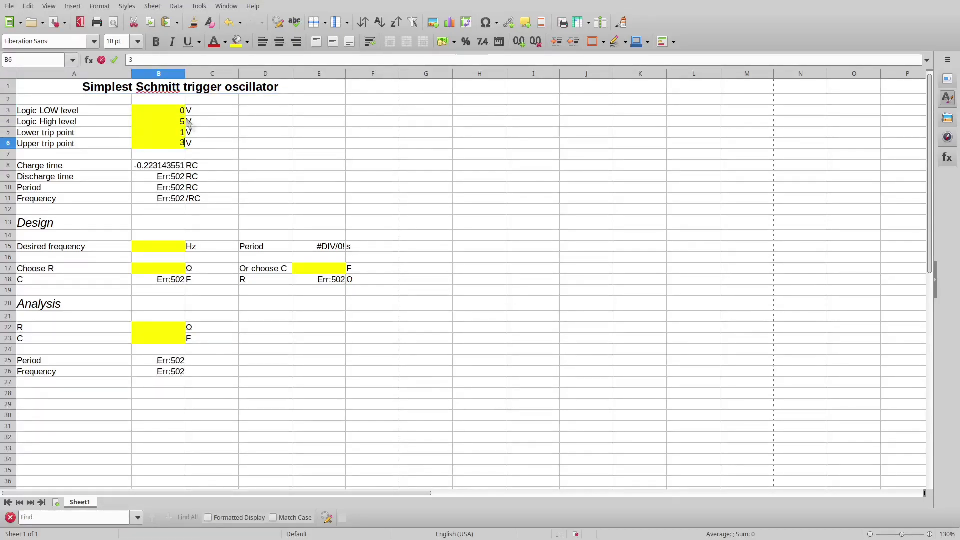
pyautogui.press('Return')
# In the Design section, set the desired frequency to 55 Hz and the chosen R to 100000 Ω.
pyautogui.press('Return')
pyautogui.press('Return')
pyautogui.press('Return')
pyautogui.press('Return')
pyautogui.press('Return')
pyautogui.press('Return')
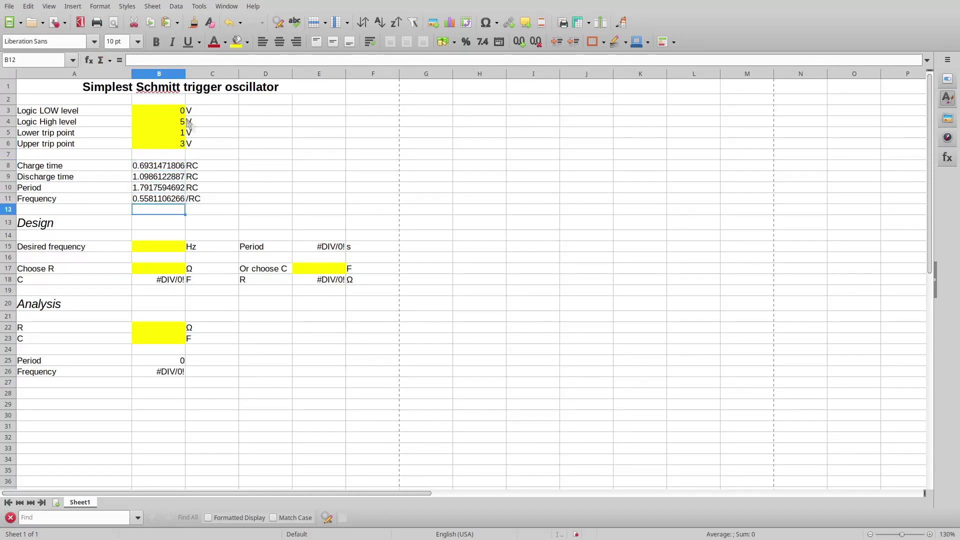
pyautogui.press('Return')
pyautogui.press('Return')
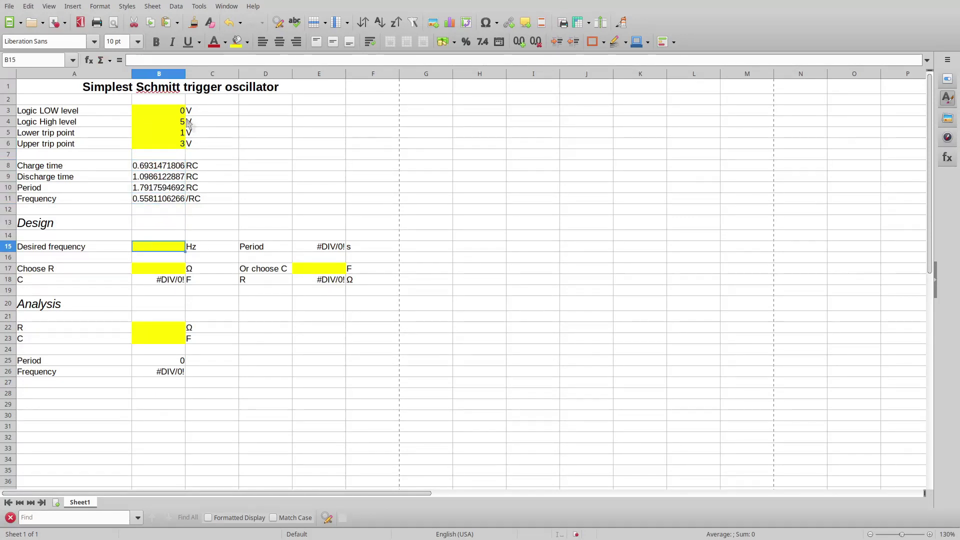
pyautogui.write('5')
pyautogui.press('Return')
pyautogui.press('Return')
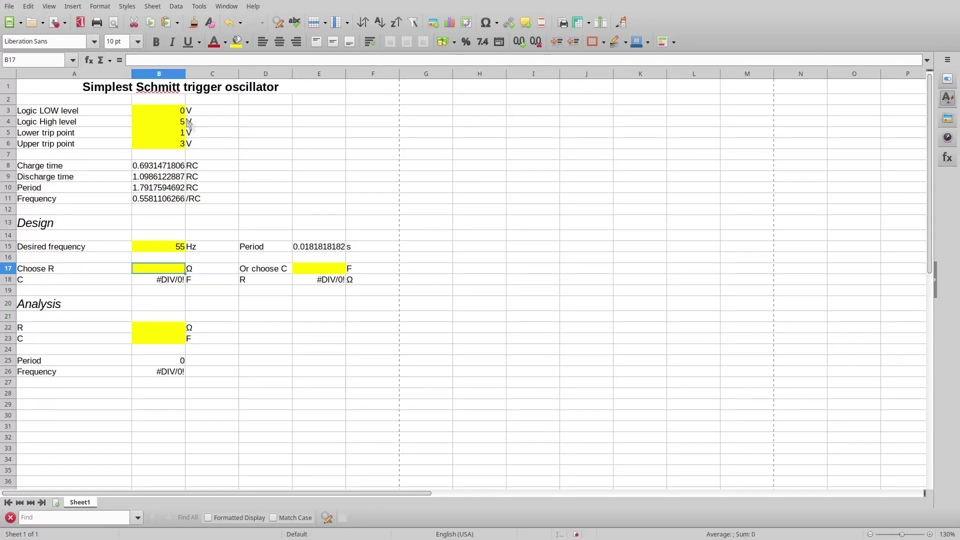
pyautogui.press('Return')
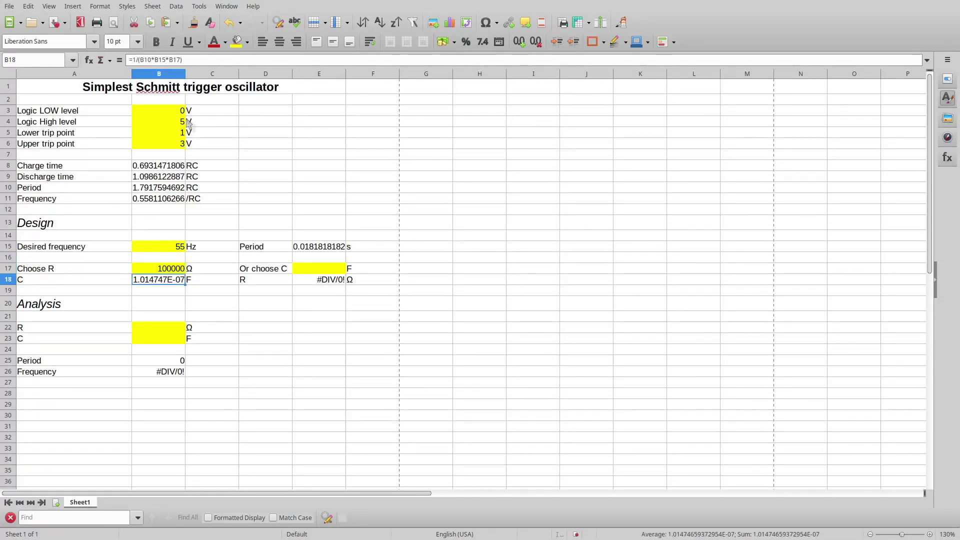
# In the Analysis section, set C to 0.0000001 F and R to 2200 Ω.
pyautogui.press('Down')
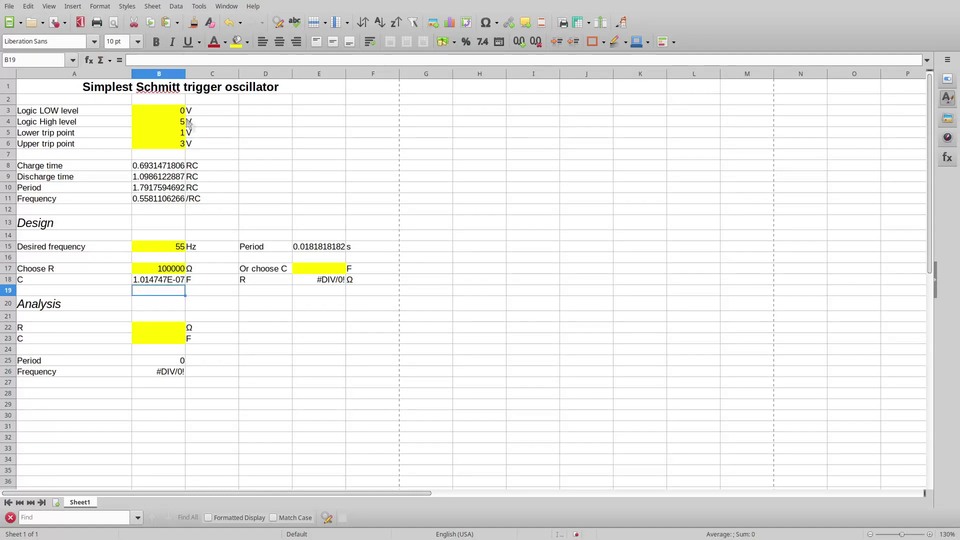
pyautogui.press('Down')
pyautogui.press('Down')
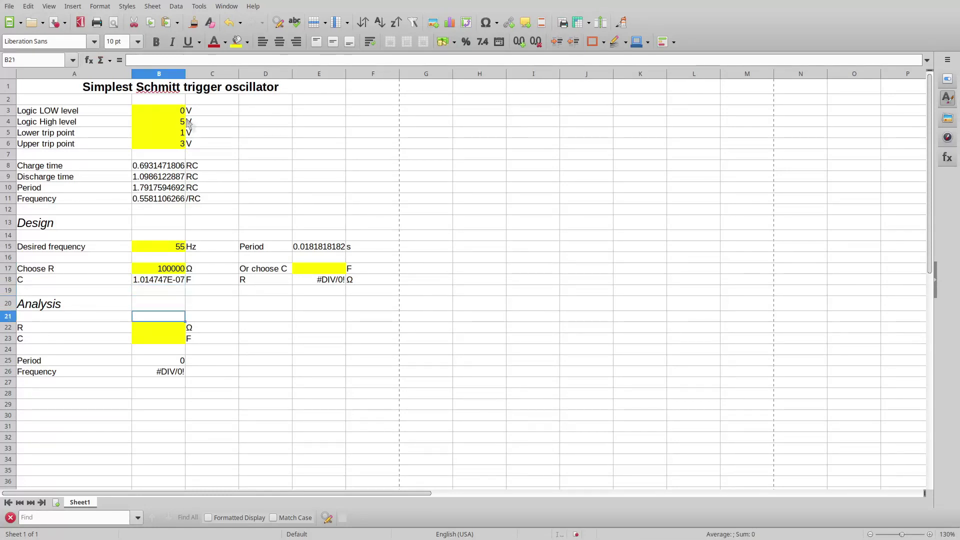
pyautogui.write('2')
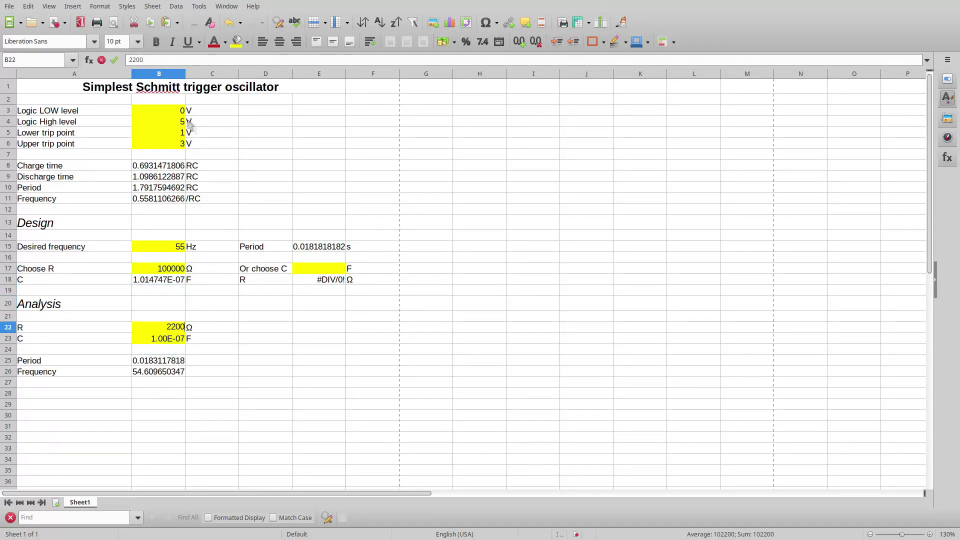
pyautogui.write('200')
pyautogui.press('Return')
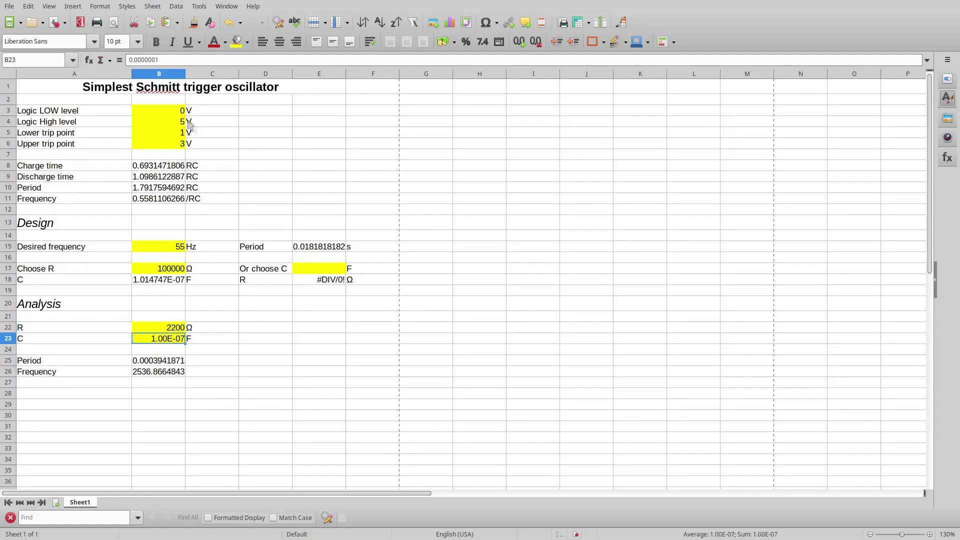
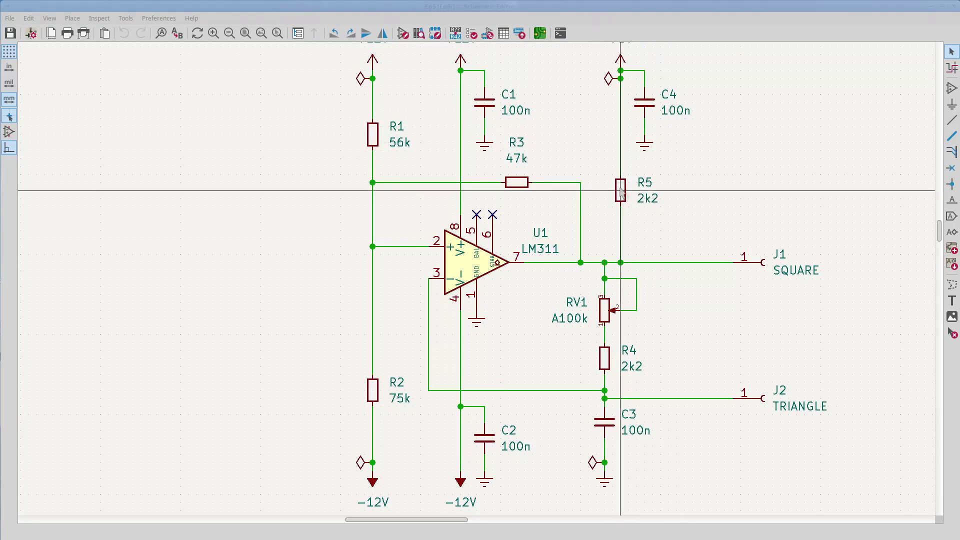
# In the schematic editor, set the value of pull-up resistor R5 to 470.
pyautogui.doubleClick(648, 199)
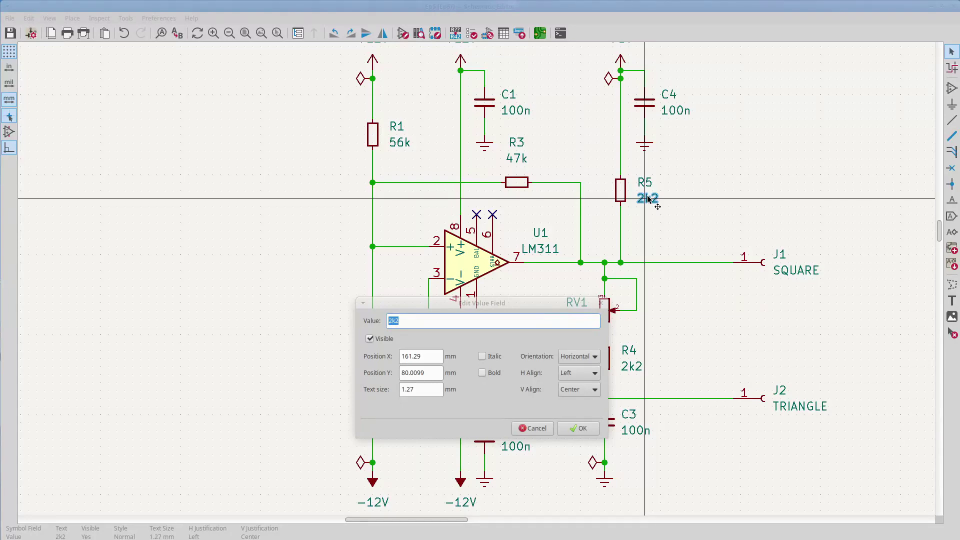
pyautogui.write('470')
pyautogui.press('Return')
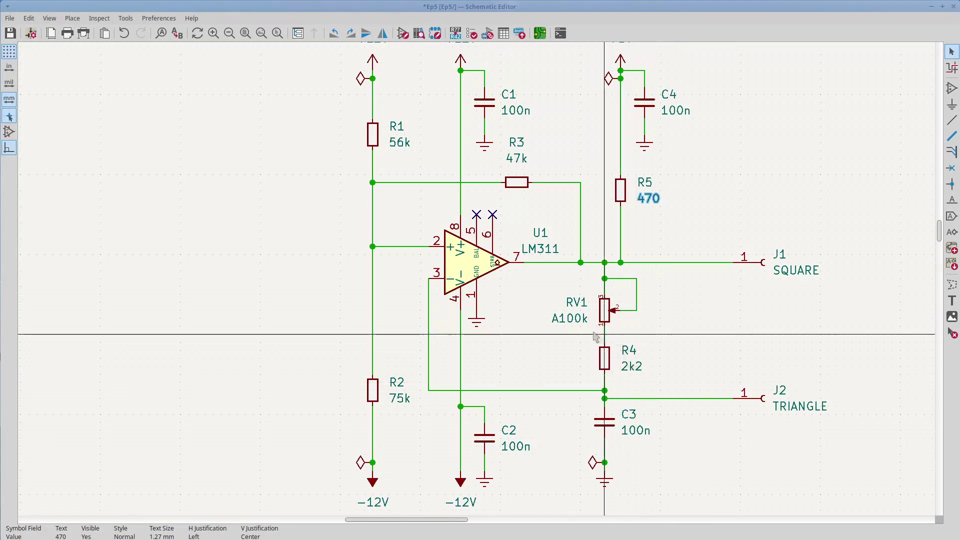
# Set the value of potentiometer RV1 to A1M.
pyautogui.doubleClick(572, 318)
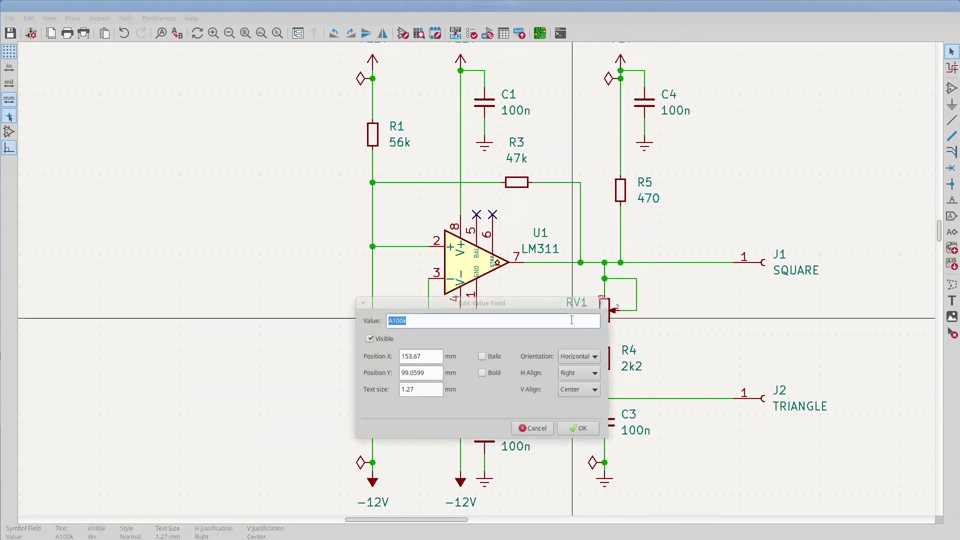
pyautogui.click(423, 324)
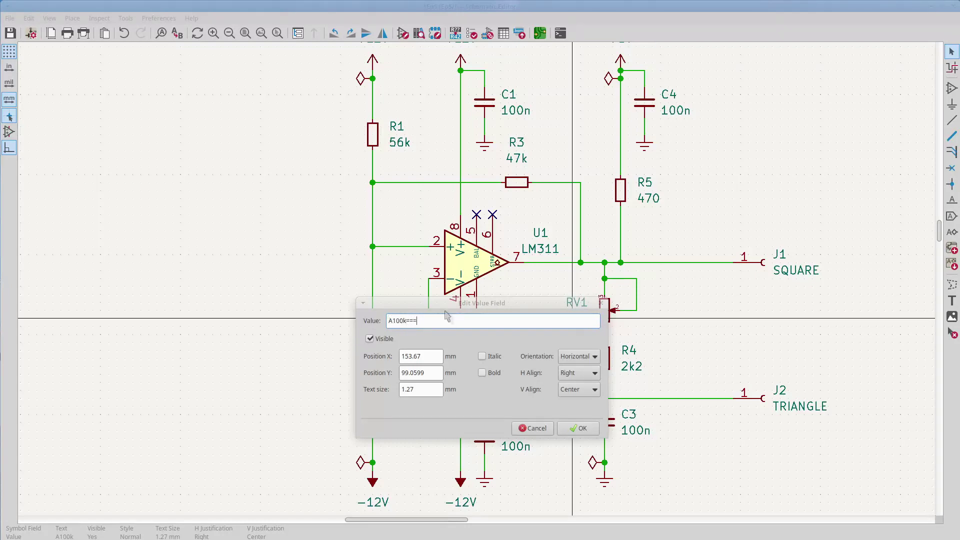
pyautogui.press('BackSpace')
pyautogui.press('BackSpace')
pyautogui.press('BackSpace')
pyautogui.press('BackSpace')
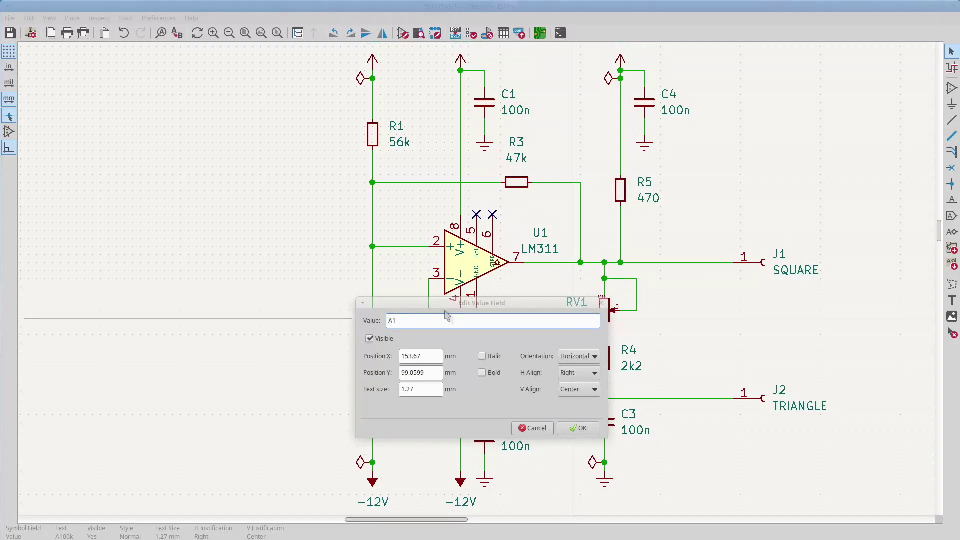
pyautogui.write('M')
pyautogui.click(578, 428)
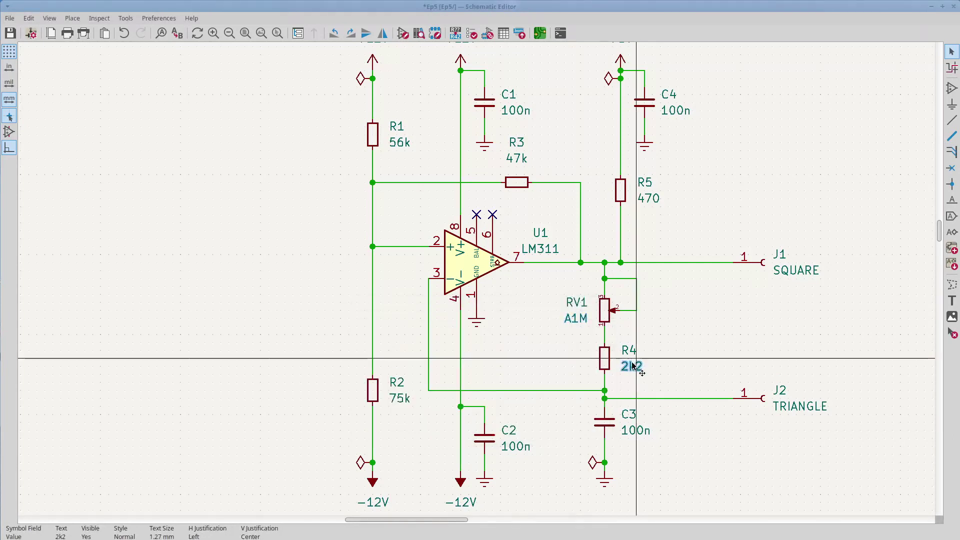
# Set the value of resistor R4 below the potentiometer to 22k.
pyautogui.doubleClick(632, 366)
pyautogui.click(480, 316)
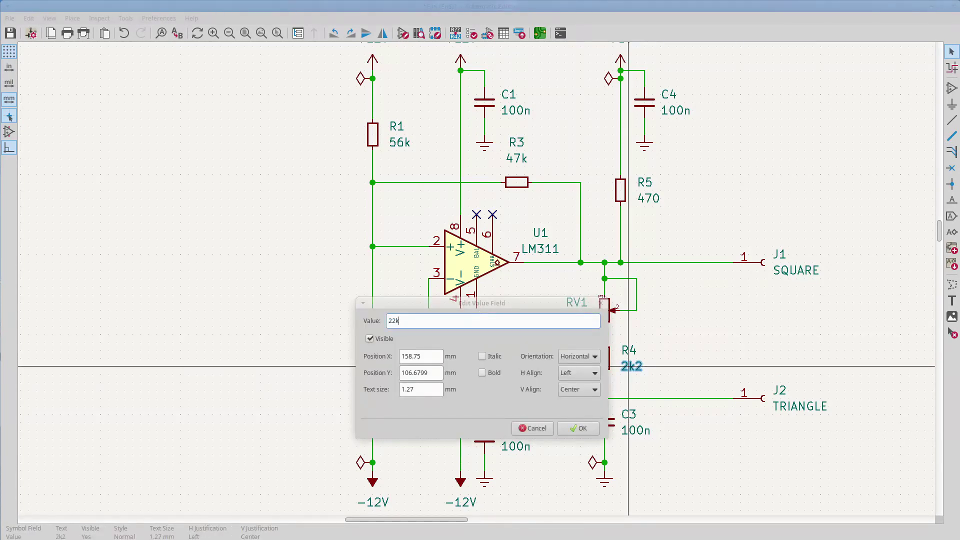
pyautogui.write('22k')
pyautogui.press('Return')
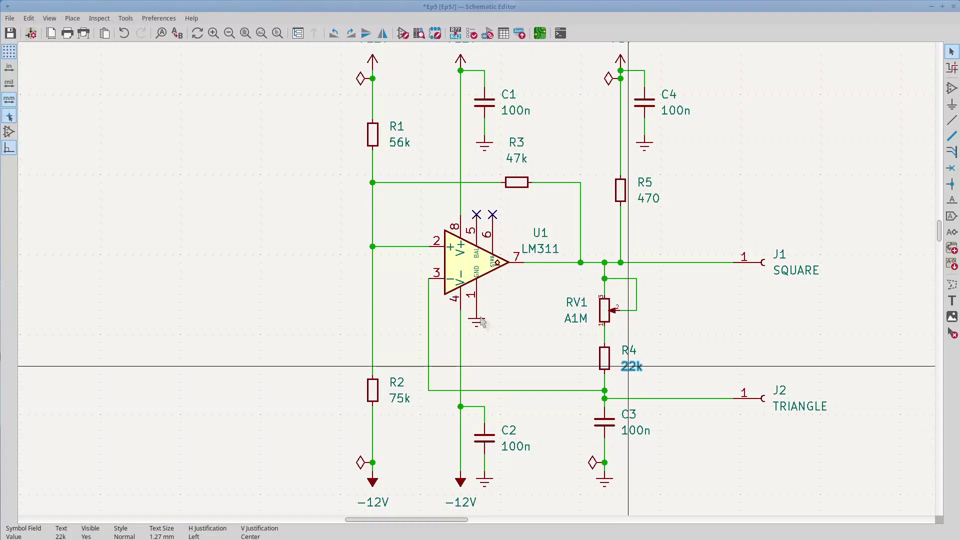
# Set the value of timing capacitor C3 to 10n.
pyautogui.doubleClick(630, 431)
pyautogui.click(395, 321)
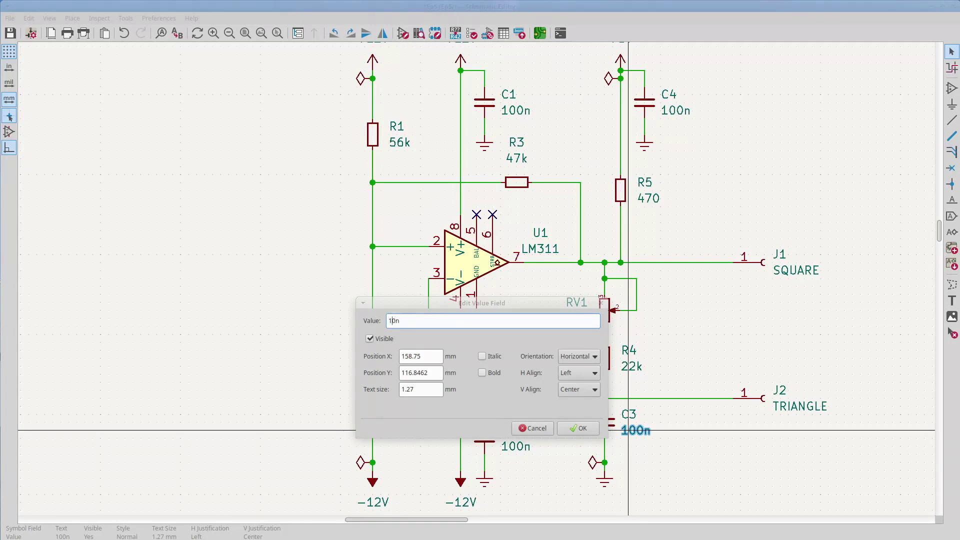
pyautogui.click(578, 428)
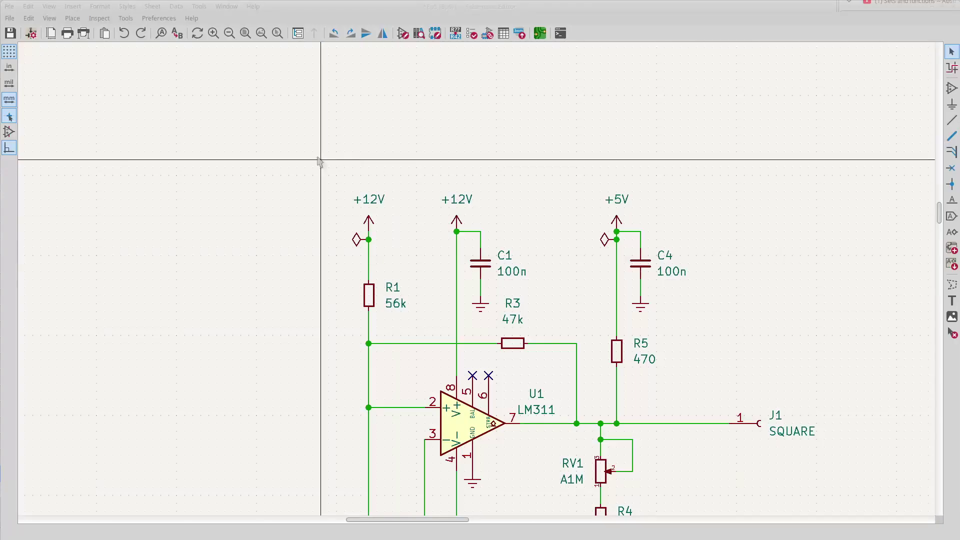
# Move the upper supply section with R1, C1, C4 and the +12V and +5V symbols further up, away from R3.
pyautogui.moveTo(315, 160); pyautogui.dragTo(703, 294)
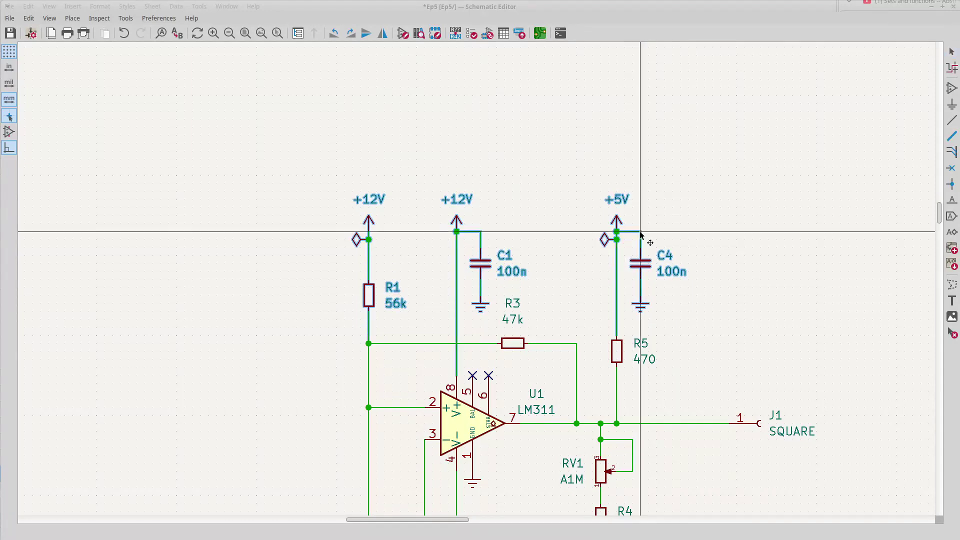
pyautogui.moveTo(641, 231); pyautogui.dragTo(640, 135)
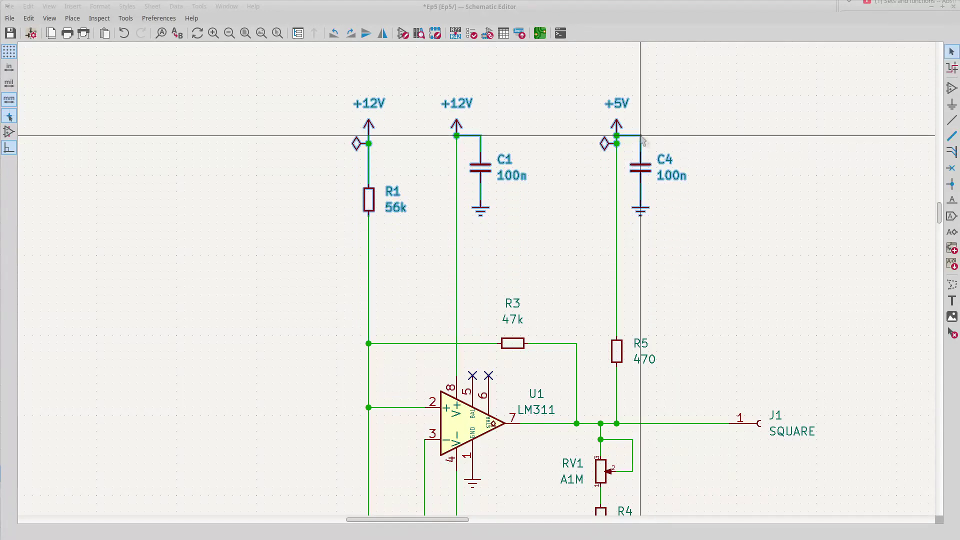
# Place a small unpolarized capacitor (C_Small) horizontally above R3, with its reference and value text reading horizontally above it.
pyautogui.click(951, 88)
pyautogui.click(620, 510)
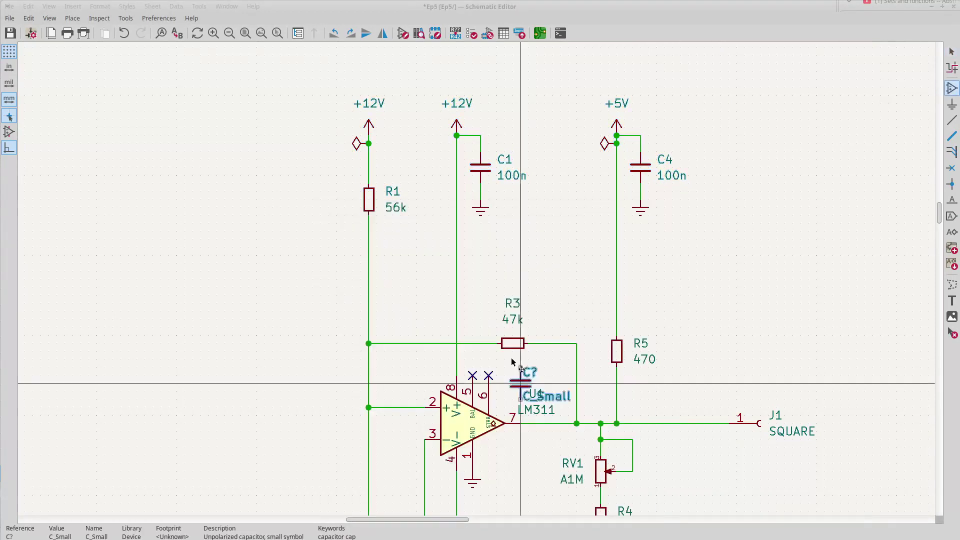
pyautogui.press('r')
pyautogui.press('r')
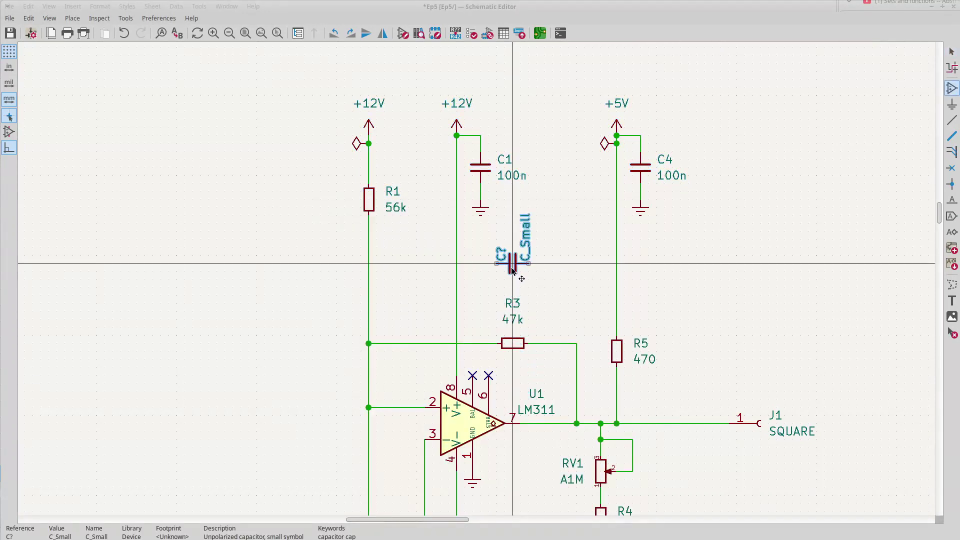
pyautogui.press('r')
pyautogui.press('r')
pyautogui.press('r')
pyautogui.click(512, 272)
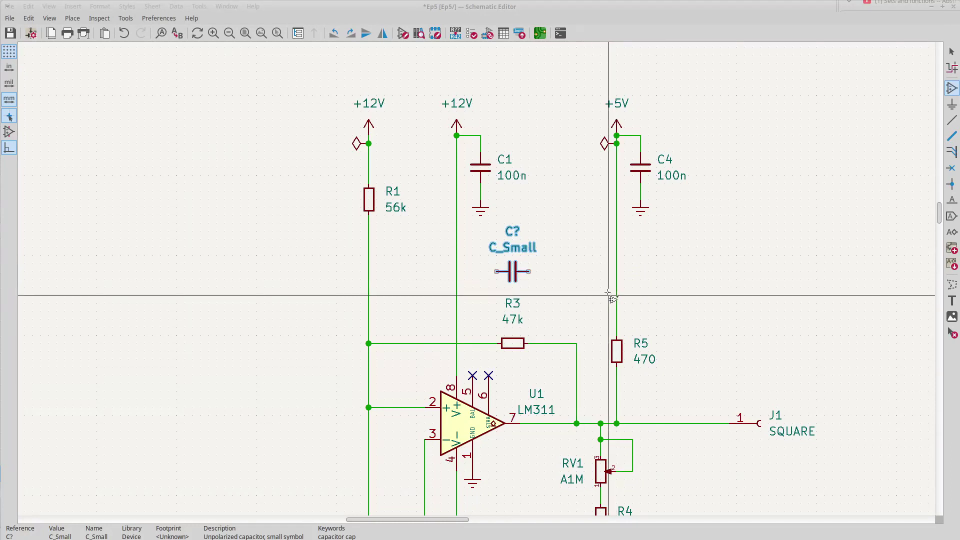
# Set the value of the new capacitor above R3 to 47p.
pyautogui.doubleClick(522, 250)
pyautogui.write('47p')
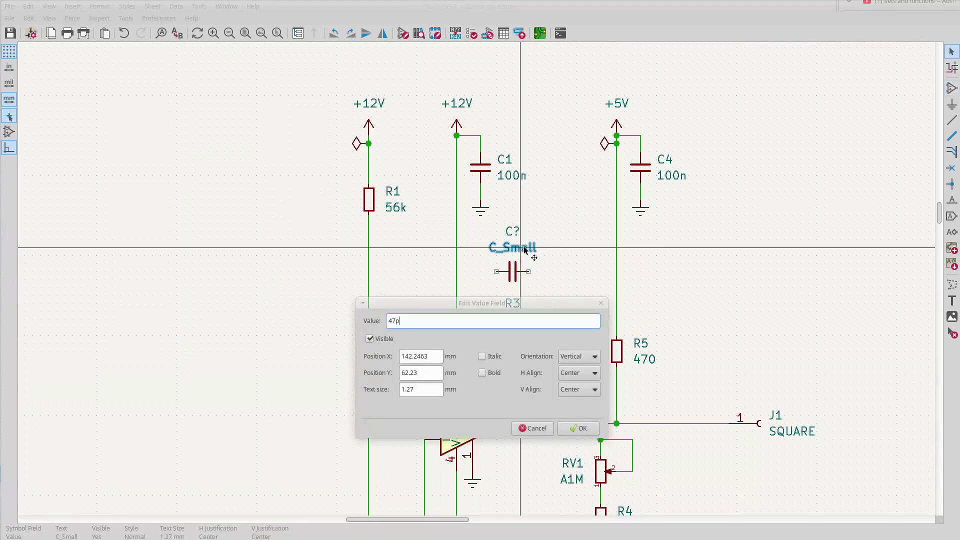
pyautogui.press('Return')
# Wire the 47p capacitor in parallel with R3, from the R1 line to the corner of R3's feedback wire.
pyautogui.press('w')
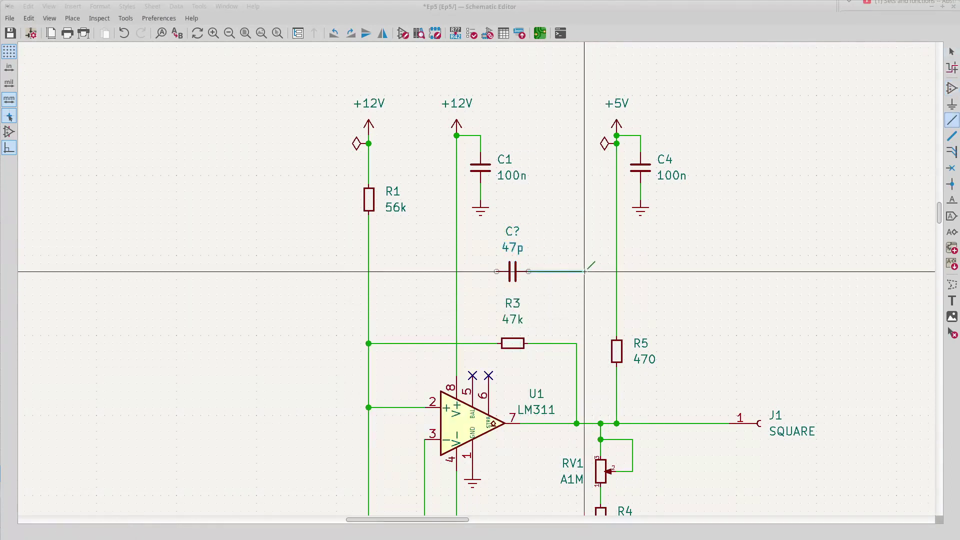
pyautogui.click(577, 343)
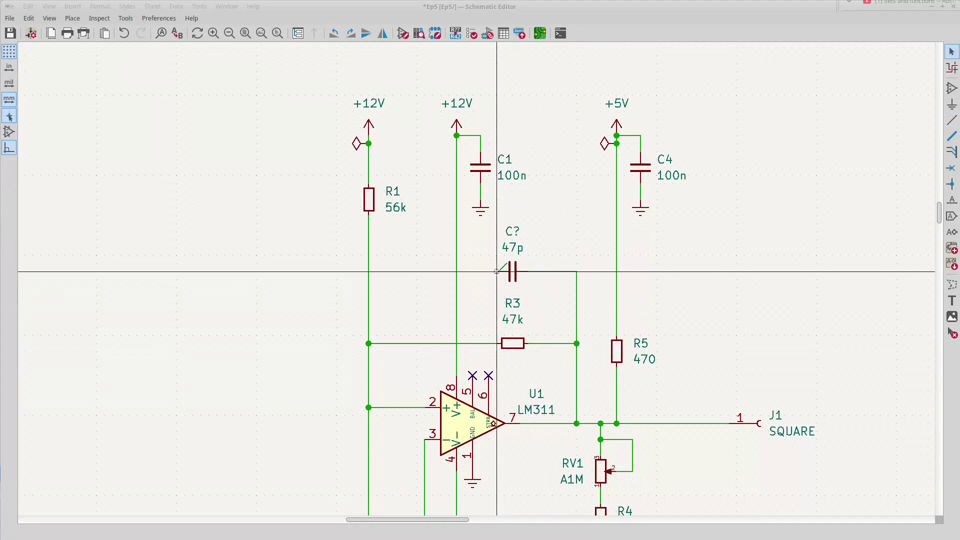
pyautogui.click(497, 271)
pyautogui.click(369, 271)
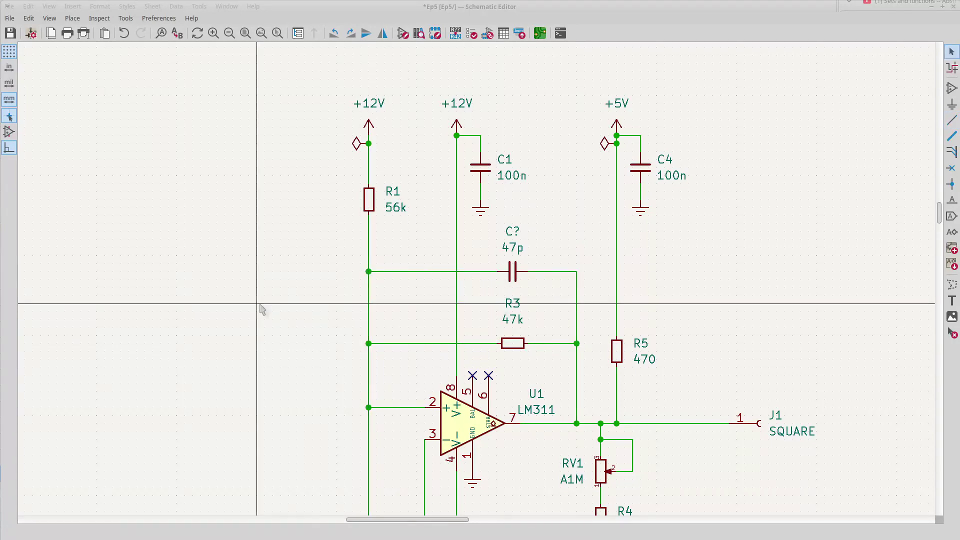
# Annotate the entire schematic, keeping existing annotations, so the new 47p capacitor gets a reference number.
pyautogui.click(126, 19)
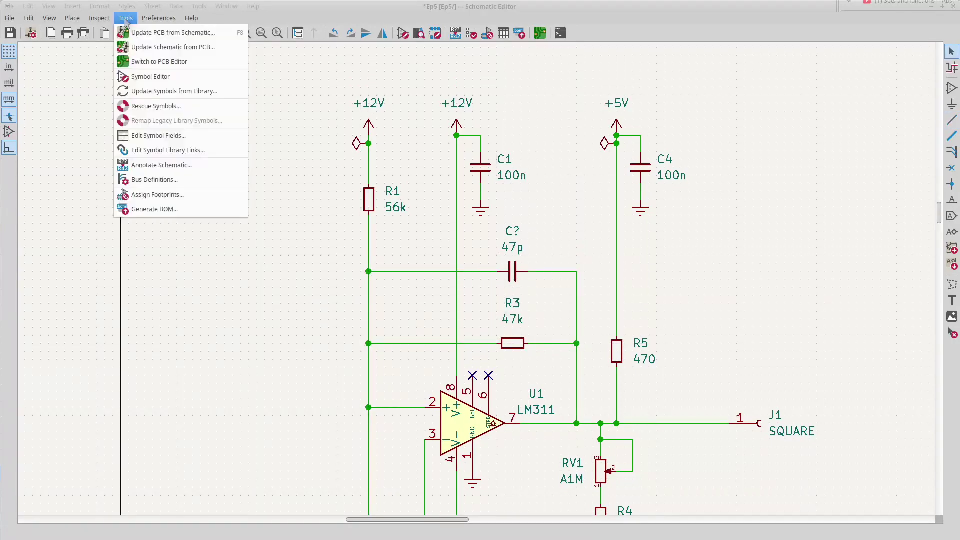
pyautogui.click(161, 165)
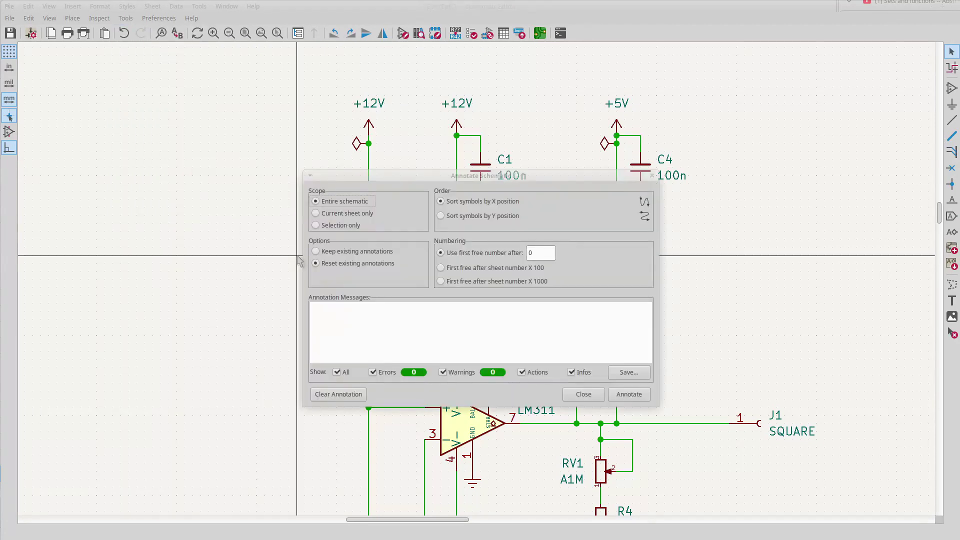
pyautogui.click(383, 252)
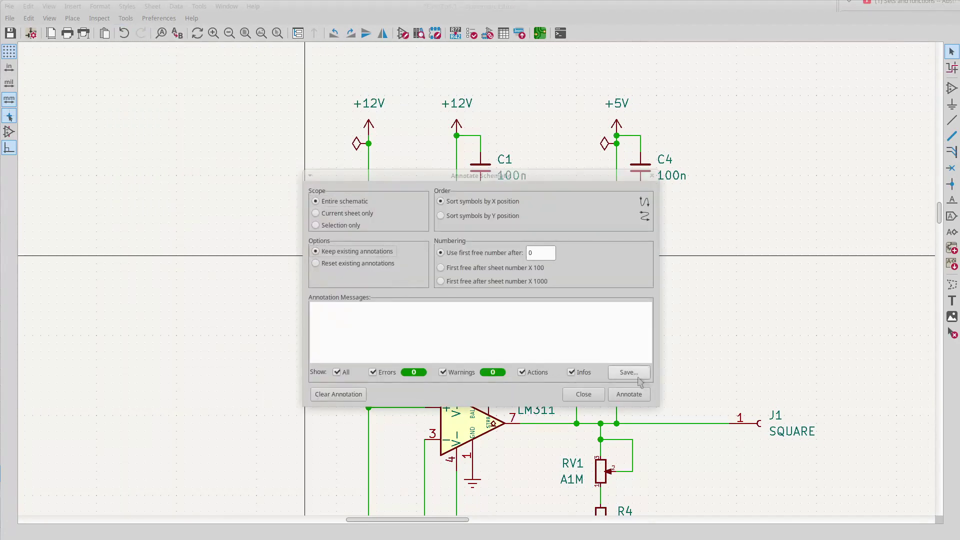
pyautogui.click(629, 394)
pyautogui.click(583, 394)
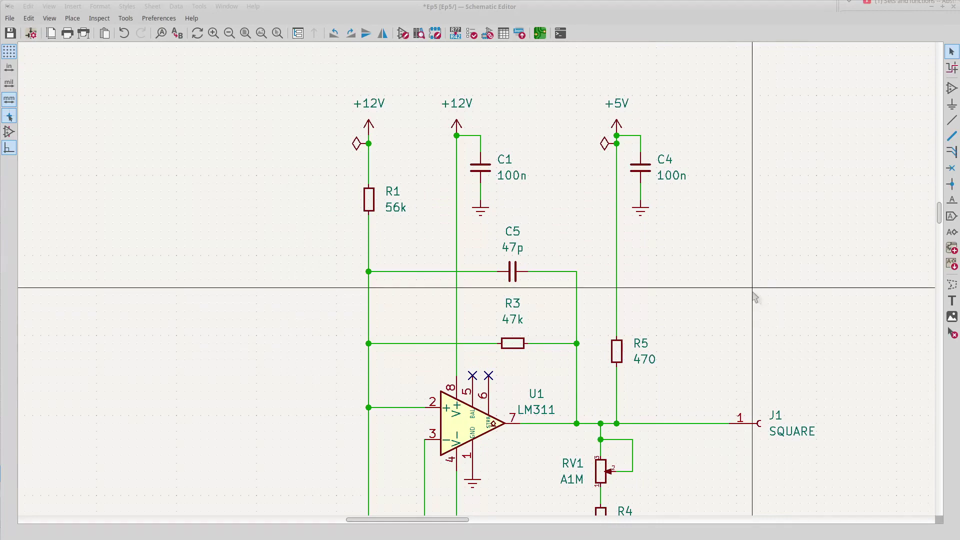
pyautogui.scroll(-2, 669, 290)
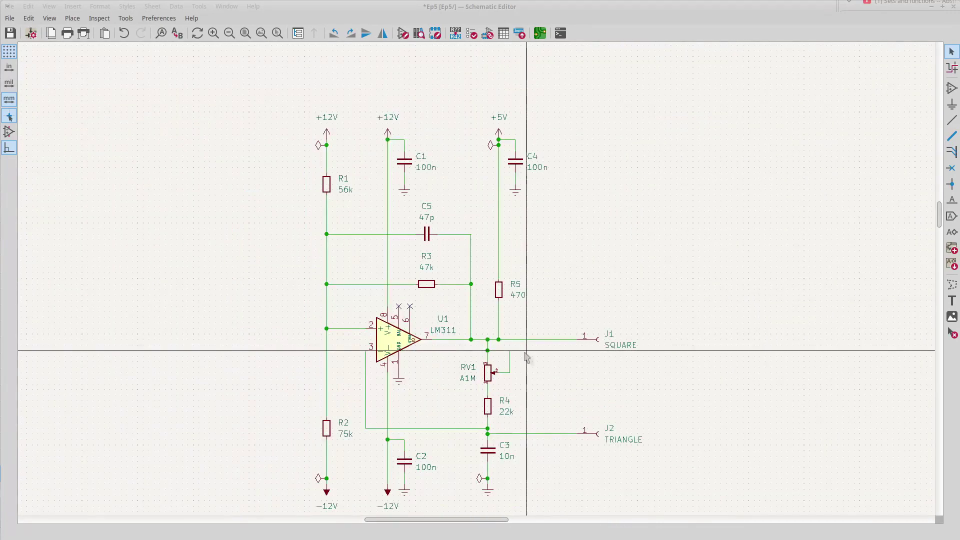